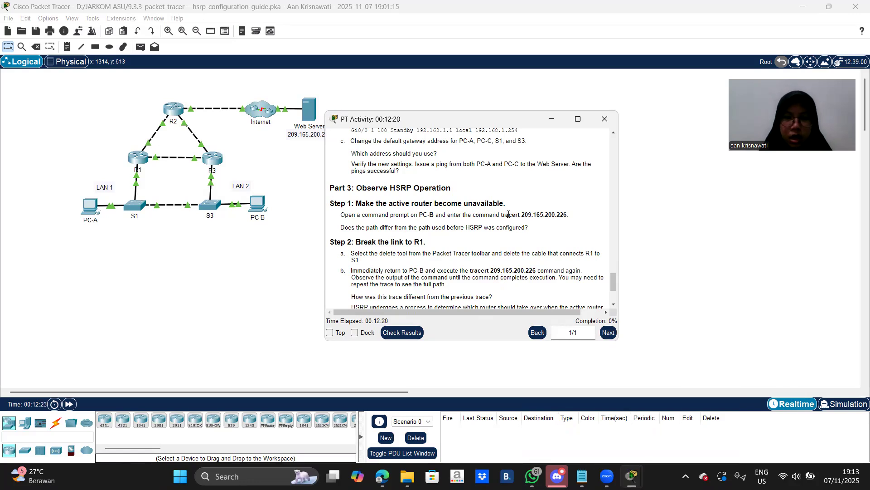
Step: Review the activity guide from the addressing table through the background to the Part 1 connectivity instructions
{"action": "scroll", "coordinate": [486, 194], "scroll_direction": "up", "scroll_amount": 15}
{"action": "scroll", "coordinate": [487, 194], "scroll_direction": "up", "scroll_amount": 5}
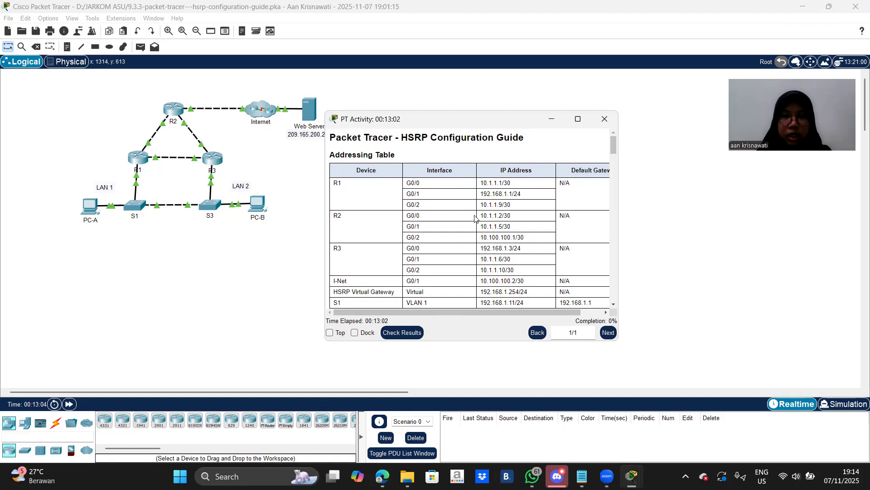
{"action": "scroll", "coordinate": [476, 219], "scroll_direction": "down", "scroll_amount": 1}
{"action": "scroll", "coordinate": [475, 219], "scroll_direction": "down", "scroll_amount": 6}
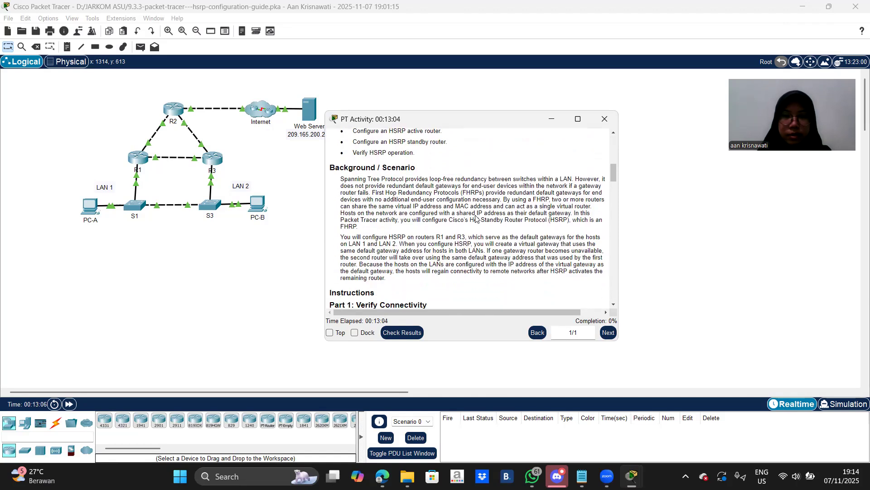
{"action": "scroll", "coordinate": [476, 214], "scroll_direction": "down", "scroll_amount": 3}
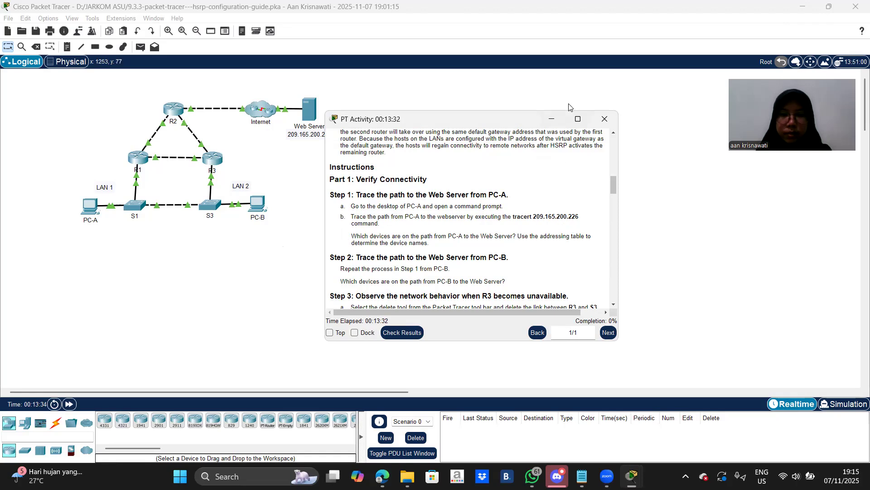
Step: Minimize the activity instructions and open the command prompt on PC-A
{"action": "left_click", "coordinate": [546, 127]}
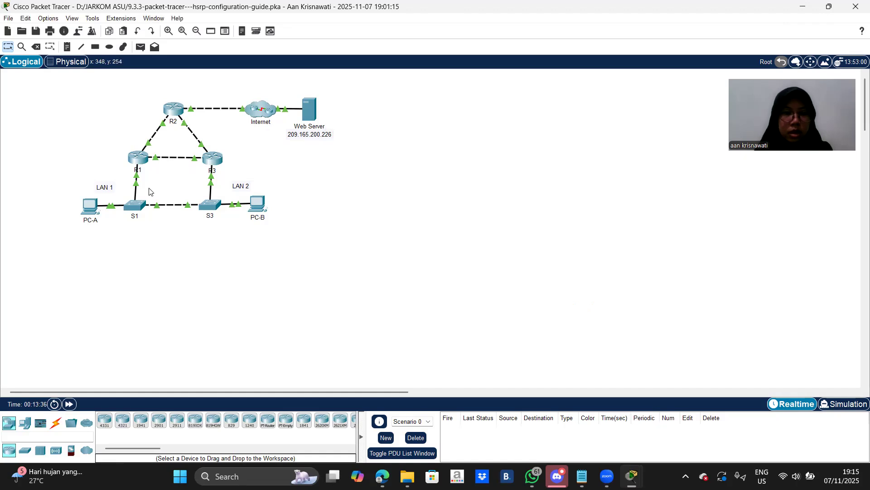
{"action": "left_click", "coordinate": [90, 210]}
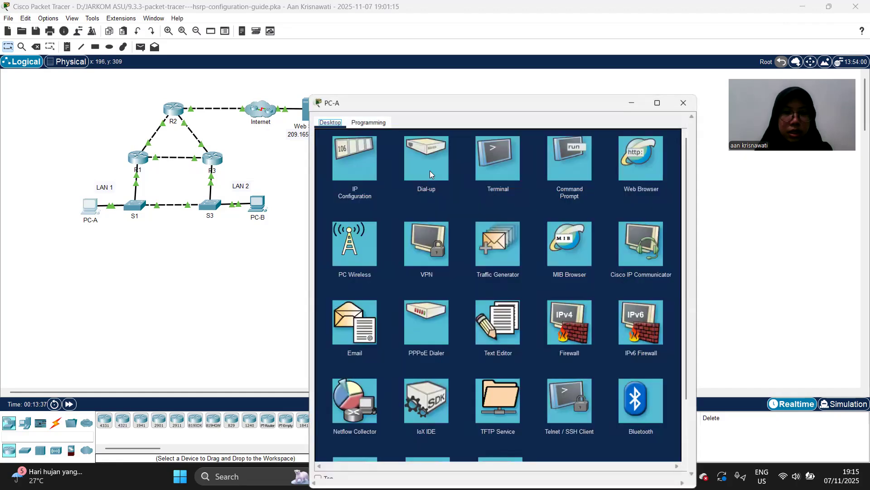
{"action": "left_click", "coordinate": [577, 131]}
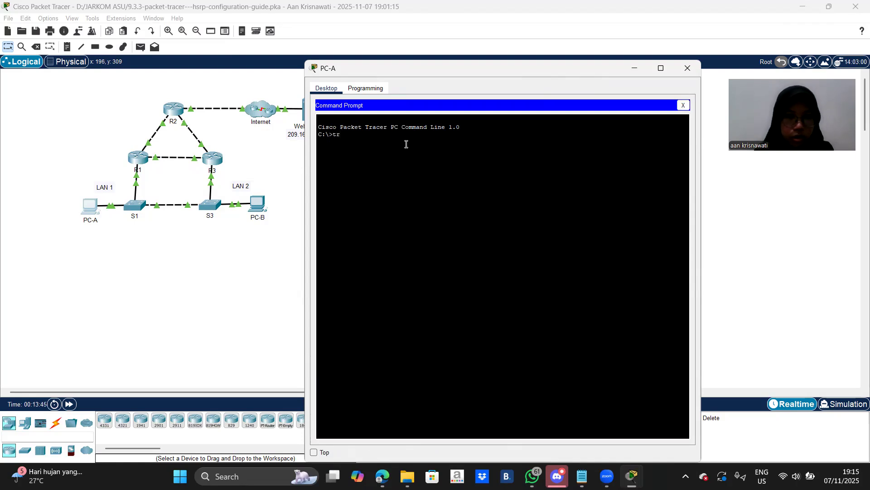
Step: Copy the command tracert 209.165.200.226 from Part 1, Step 1 of the activity instructions
{"action": "mouse_move", "coordinate": [632, 476]}
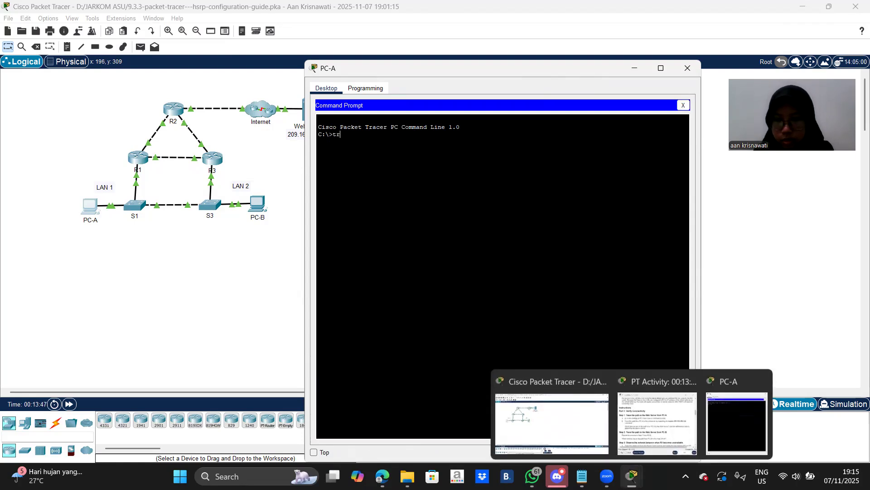
{"action": "left_click", "coordinate": [667, 416]}
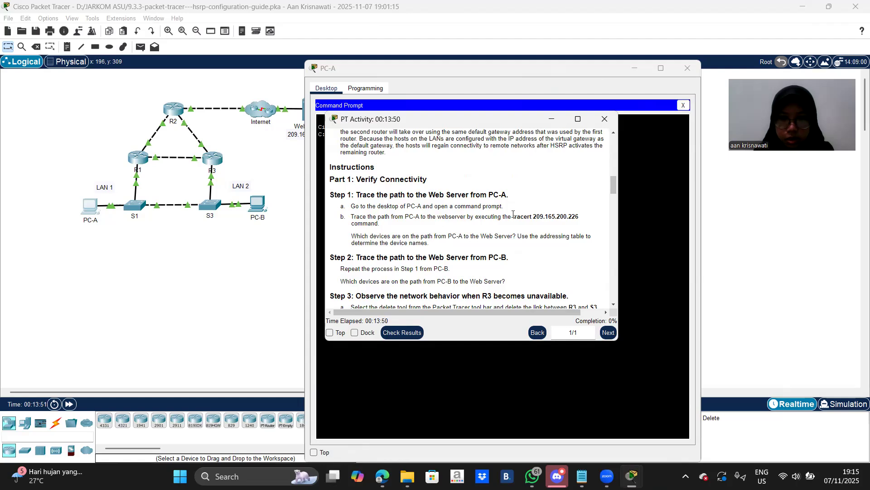
{"action": "left_click_drag", "start_coordinate": [513, 215], "coordinate": [578, 216]}
{"action": "key", "text": "ctrl+c"}
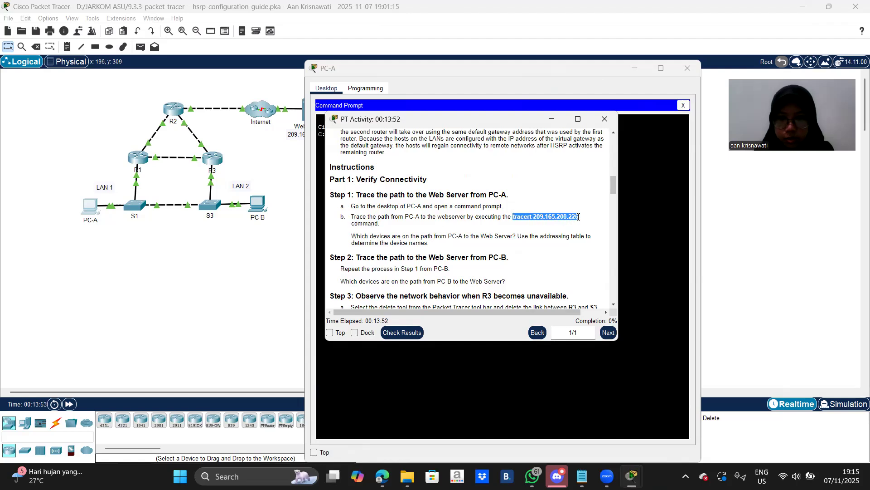
{"action": "right_click", "coordinate": [578, 217]}
{"action": "left_click", "coordinate": [587, 224]}
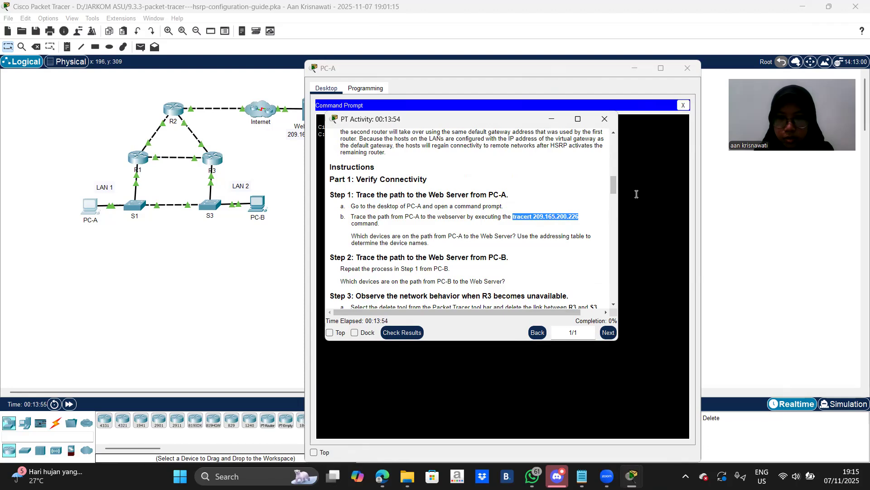
Step: Trace the path to the Web Server from PC-A by running the copied command tracert 209.165.200.226
{"action": "left_click", "coordinate": [636, 194]}
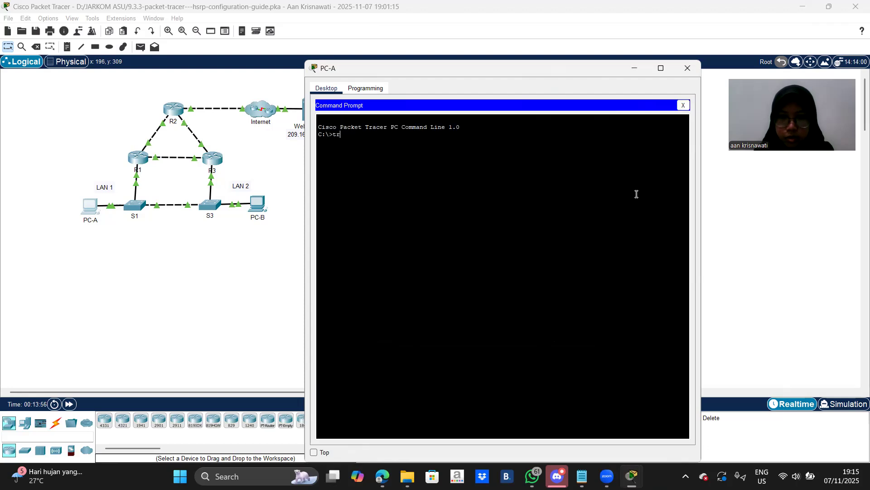
{"action": "right_click", "coordinate": [433, 150]}
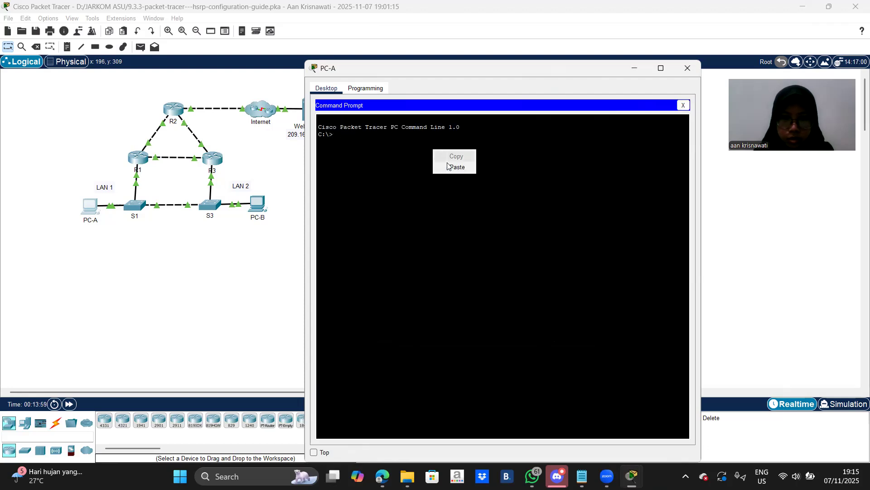
{"action": "left_click", "coordinate": [447, 163]}
{"action": "key", "text": "Return"}
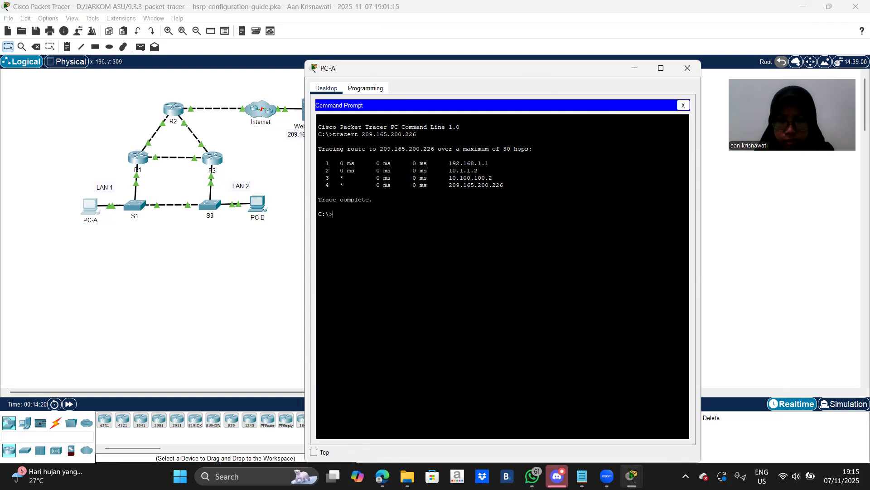
Step: Compare the hops of PC-A's trace with the device addresses in the addressing table and with the topology
{"action": "mouse_move", "coordinate": [632, 476]}
{"action": "left_click", "coordinate": [674, 437]}
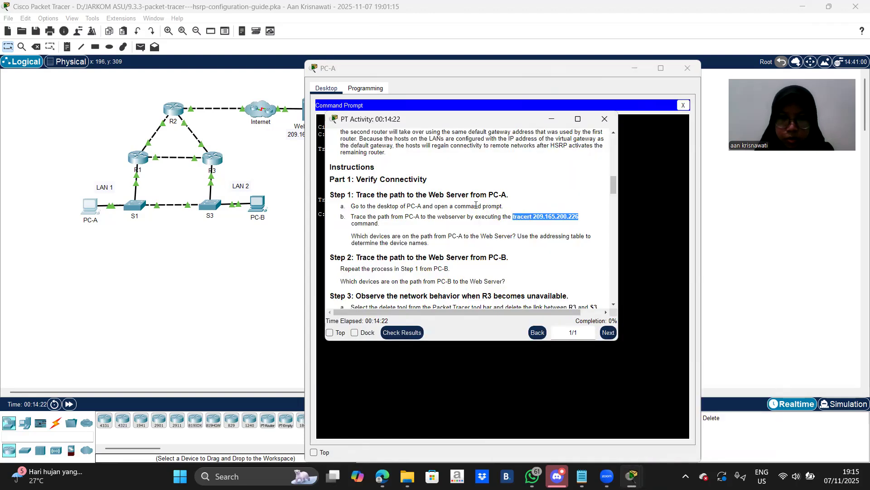
{"action": "scroll", "coordinate": [476, 205], "scroll_direction": "up", "scroll_amount": 10}
{"action": "scroll", "coordinate": [478, 194], "scroll_direction": "down", "scroll_amount": 3}
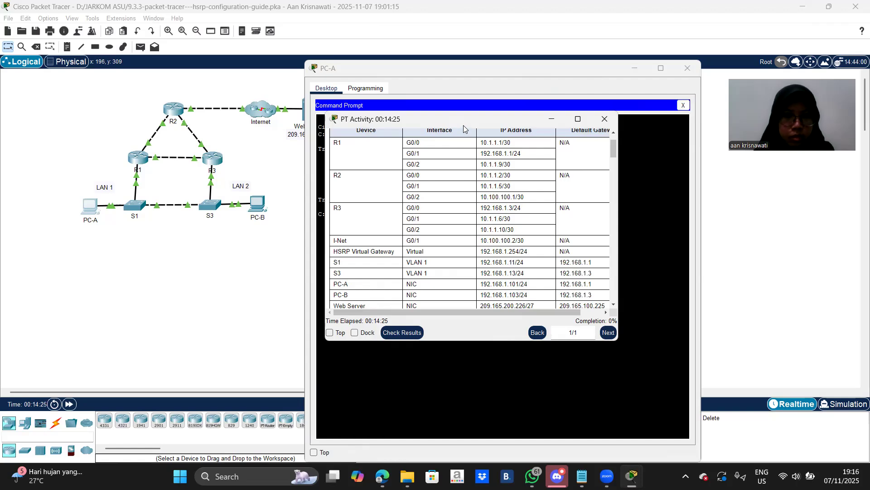
{"action": "left_click_drag", "start_coordinate": [463, 125], "coordinate": [163, 93]}
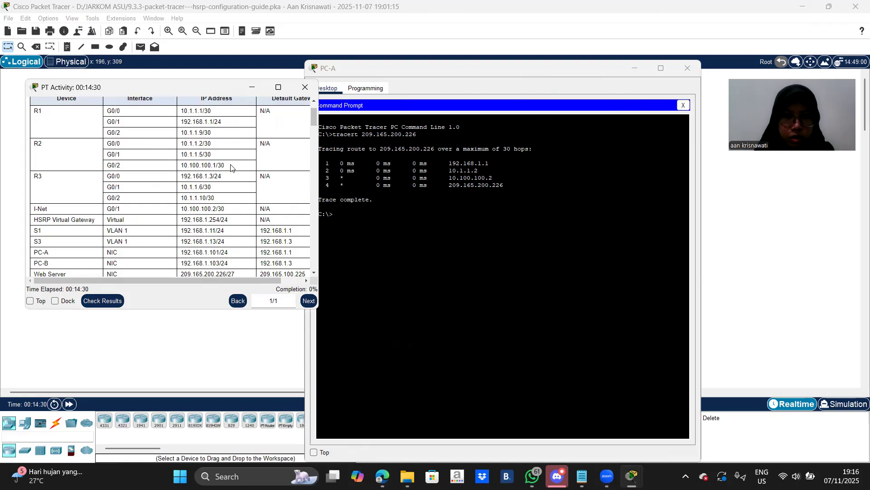
{"action": "scroll", "coordinate": [231, 169], "scroll_direction": "up", "scroll_amount": 1}
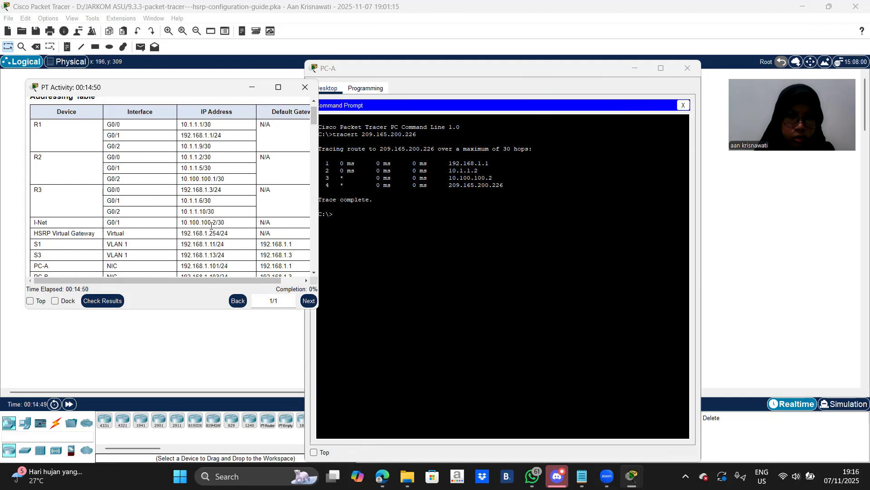
{"action": "left_click", "coordinate": [253, 88]}
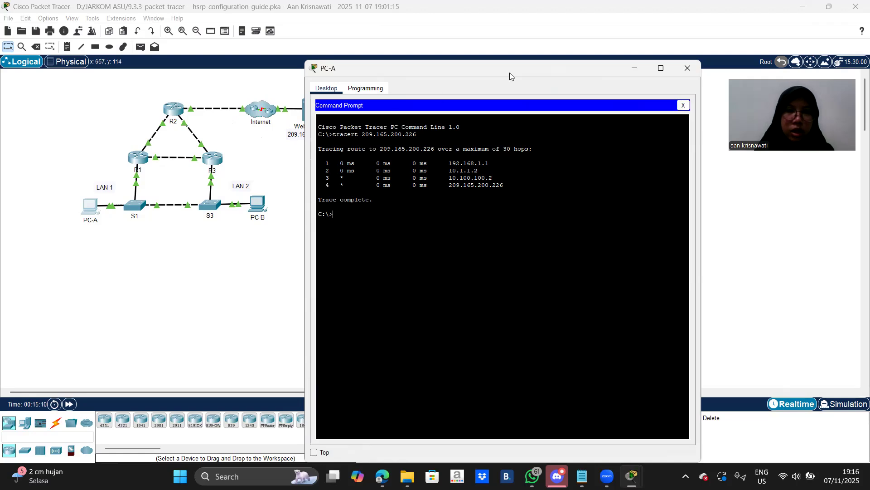
{"action": "left_click_drag", "start_coordinate": [509, 73], "coordinate": [540, 71]}
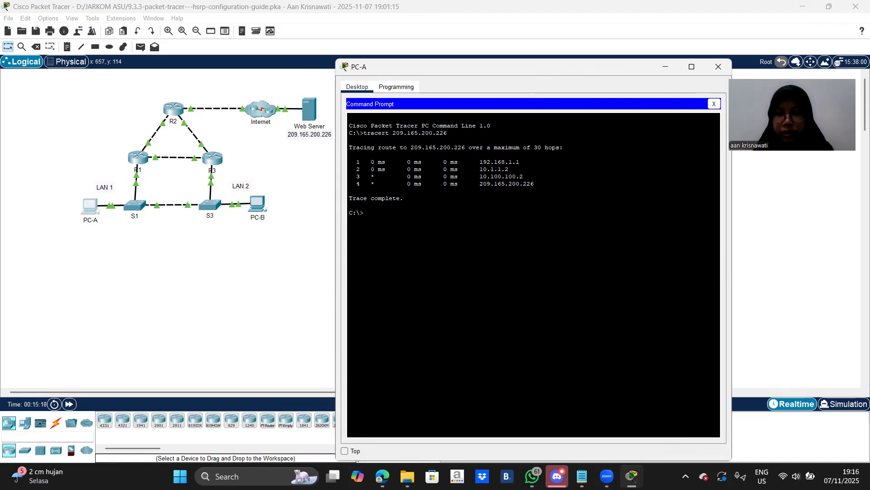
Step: Read the Part 1, Step 2 instructions, close the PC-A window and uncover the topology
{"action": "mouse_move", "coordinate": [632, 476]}
{"action": "left_click", "coordinate": [680, 421]}
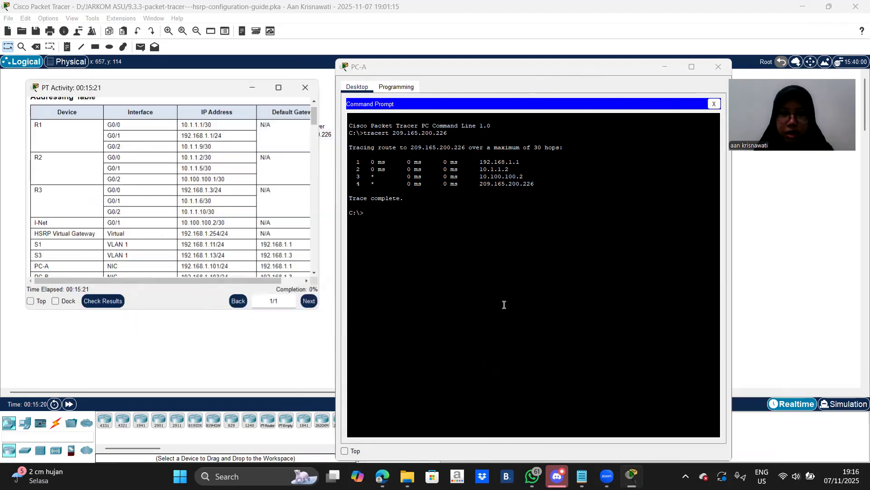
{"action": "scroll", "coordinate": [259, 184], "scroll_direction": "down", "scroll_amount": 10}
{"action": "scroll", "coordinate": [259, 184], "scroll_direction": "down", "scroll_amount": 1}
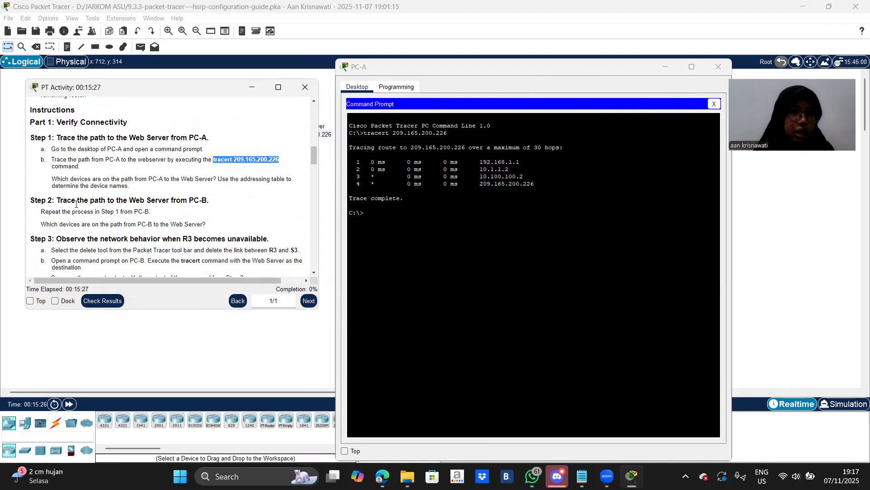
{"action": "left_click_drag", "start_coordinate": [110, 212], "coordinate": [114, 211]}
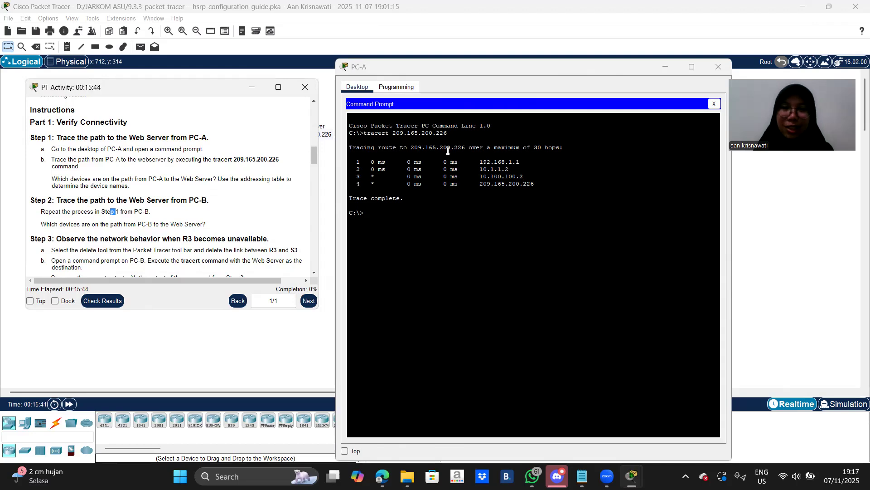
{"action": "left_click", "coordinate": [718, 67]}
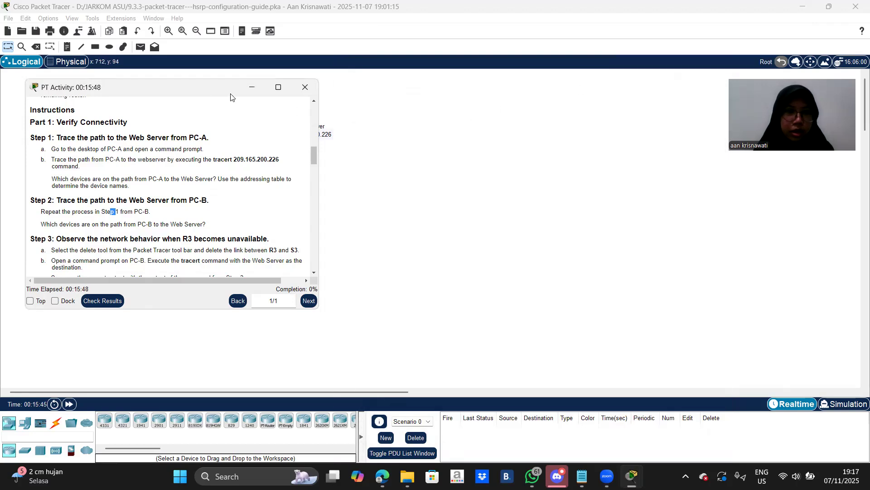
{"action": "left_click_drag", "start_coordinate": [198, 96], "coordinate": [529, 109]}
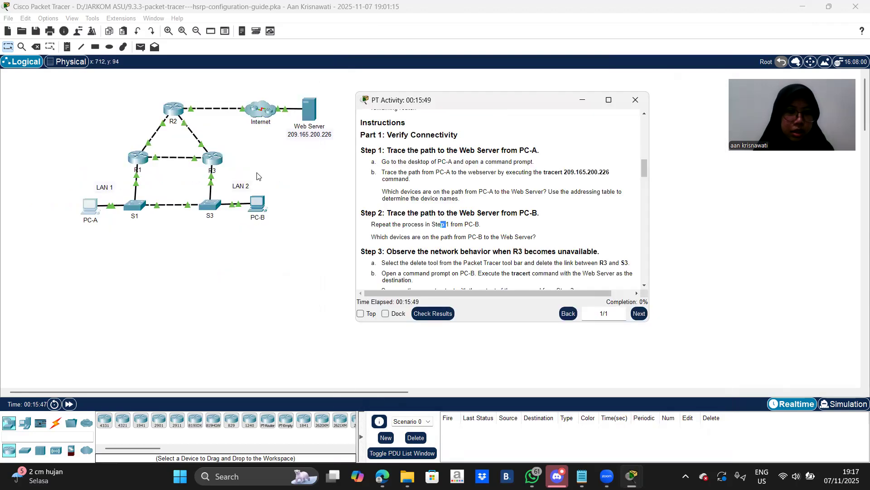
Step: Trace the path to the Web Server from PC-B's command prompt with tracert 209.165.200.226, and close the PC-B window
{"action": "left_click", "coordinate": [257, 204]}
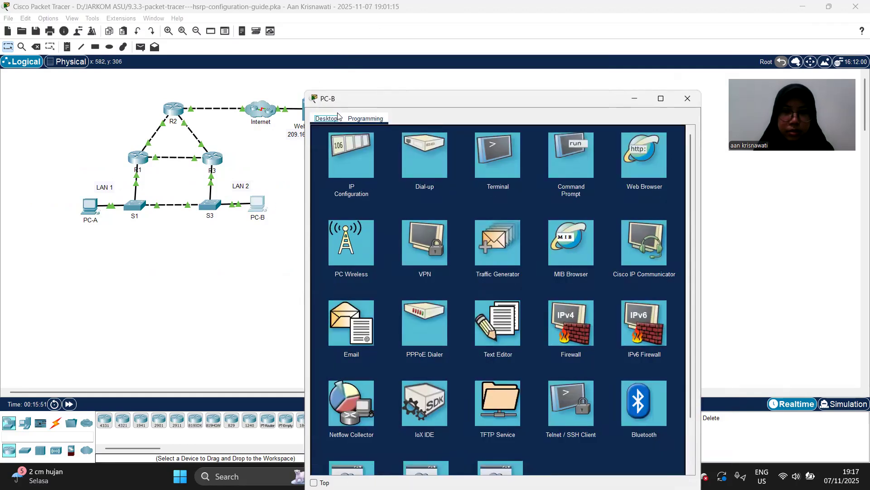
{"action": "left_click", "coordinate": [572, 165]}
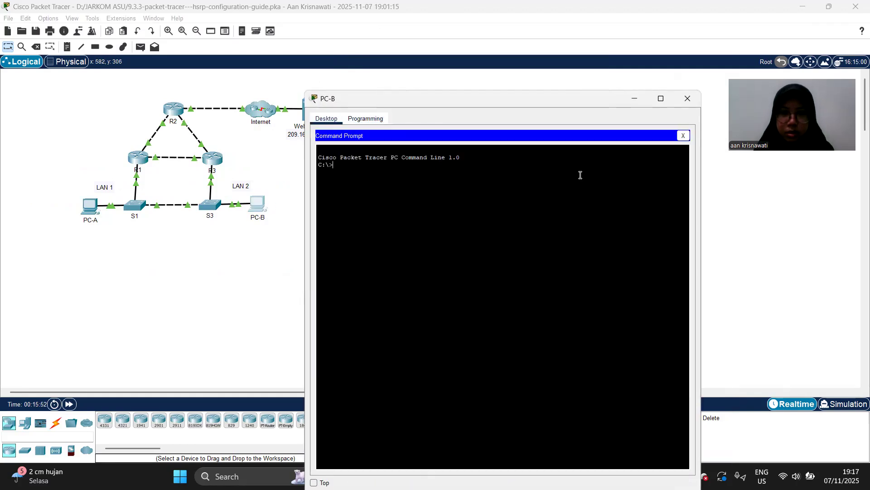
{"action": "right_click", "coordinate": [393, 176]}
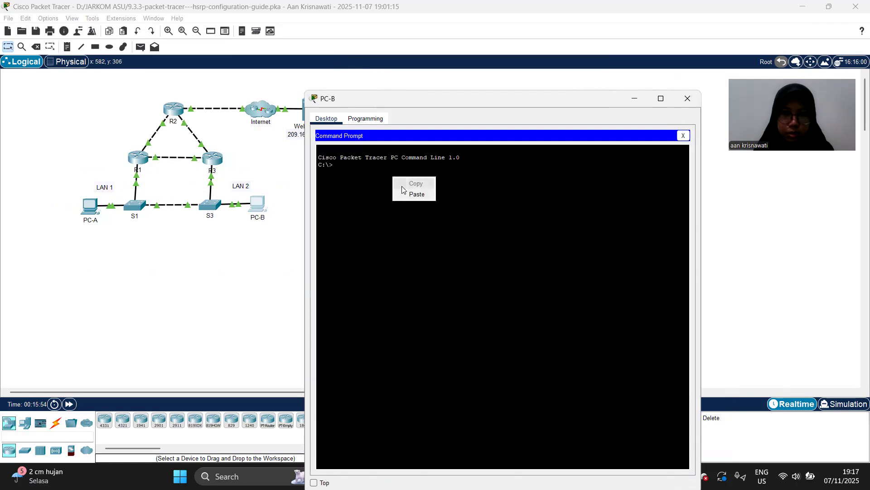
{"action": "left_click", "coordinate": [406, 190]}
{"action": "key", "text": "Return"}
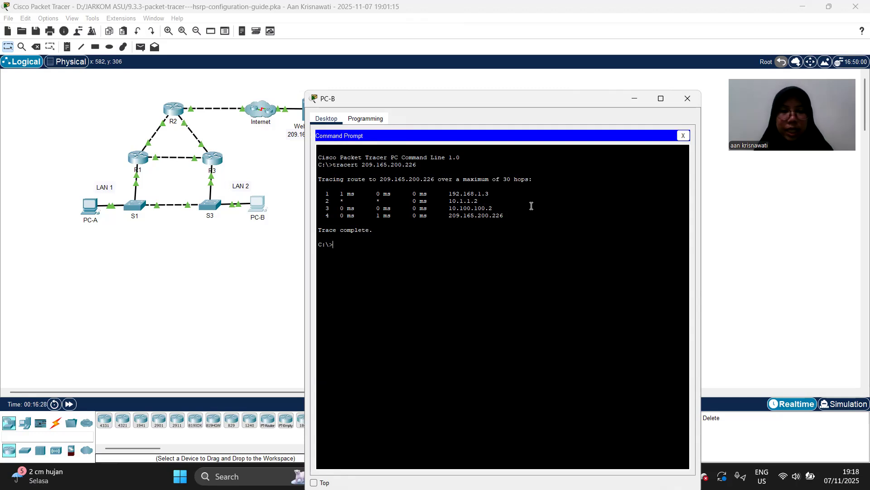
{"action": "left_click", "coordinate": [694, 100]}
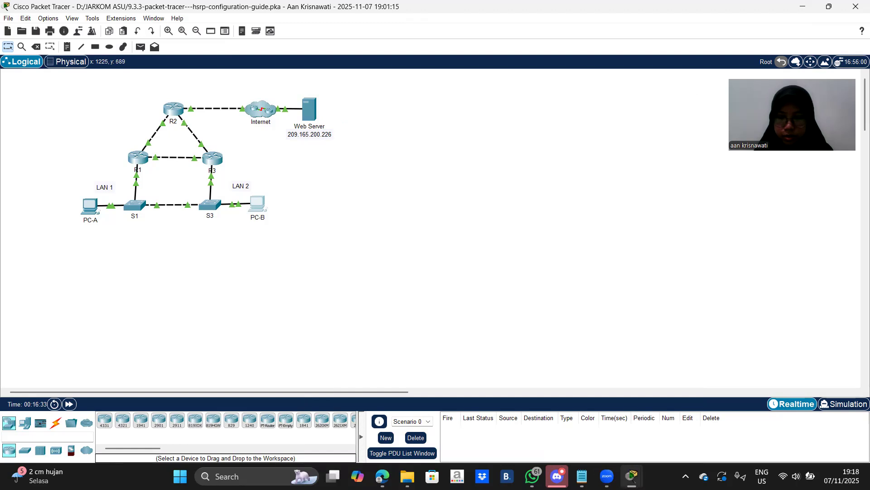
Step: Read the Part 1, Step 3 instructions and the Part 2 instructions for configuring HSRP on R1
{"action": "mouse_move", "coordinate": [632, 476]}
{"action": "left_click", "coordinate": [675, 406]}
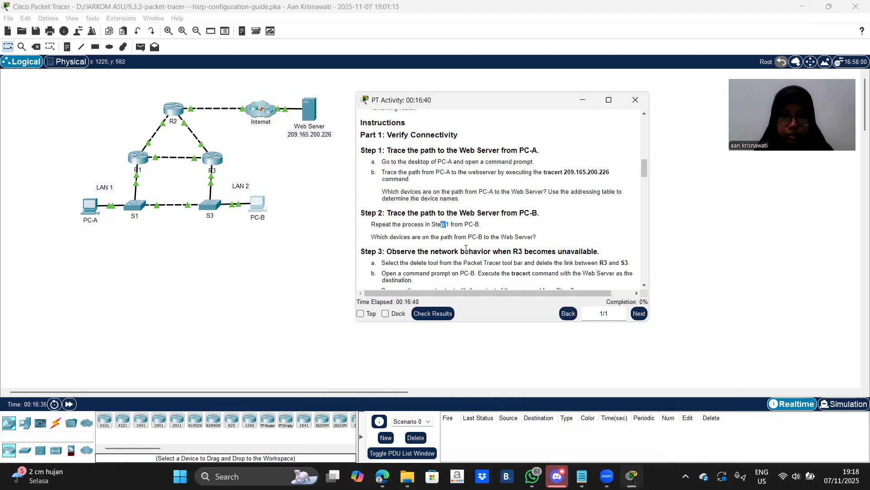
{"action": "scroll", "coordinate": [466, 249], "scroll_direction": "down", "scroll_amount": 2}
{"action": "scroll", "coordinate": [466, 251], "scroll_direction": "down", "scroll_amount": 2}
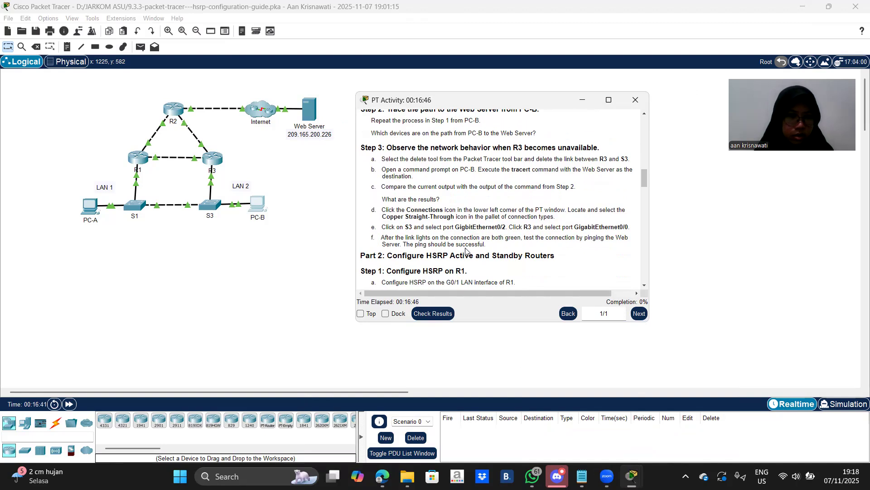
{"action": "scroll", "coordinate": [466, 250], "scroll_direction": "down", "scroll_amount": 3}
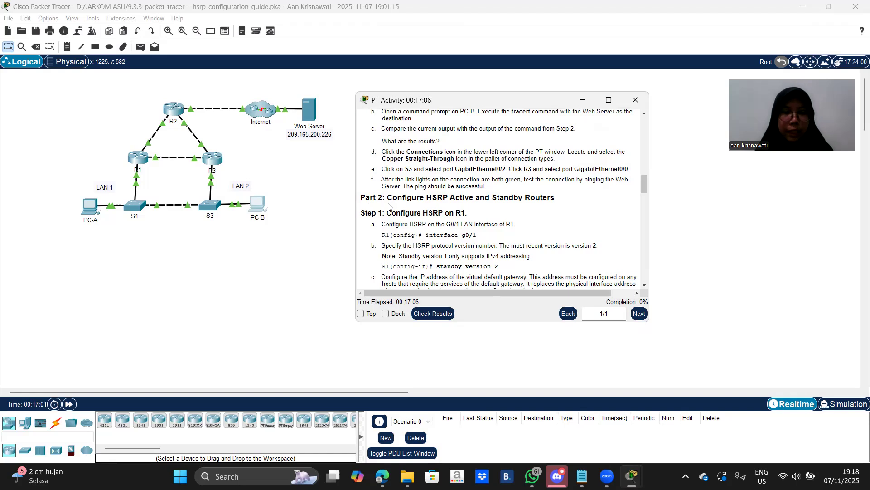
{"action": "scroll", "coordinate": [422, 223], "scroll_direction": "down", "scroll_amount": 2}
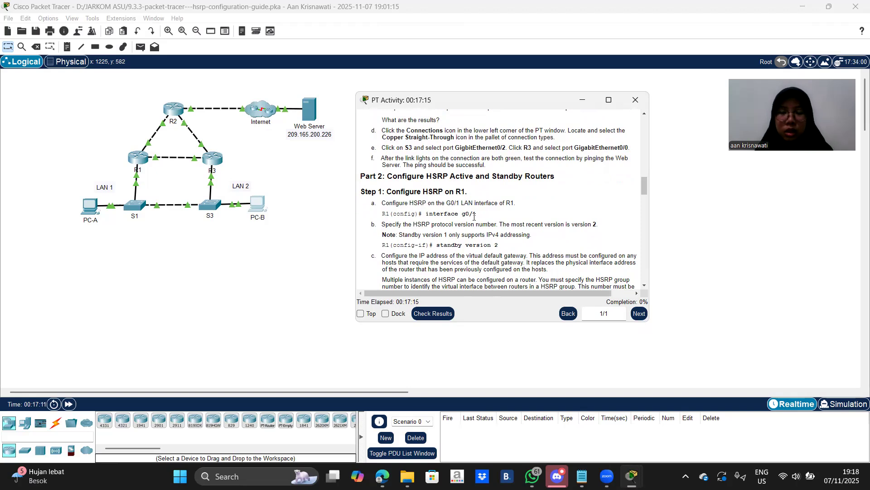
Step: Minimize the activity instructions, open R1's command line and enter global configuration mode with en and conf t
{"action": "left_click", "coordinate": [583, 101]}
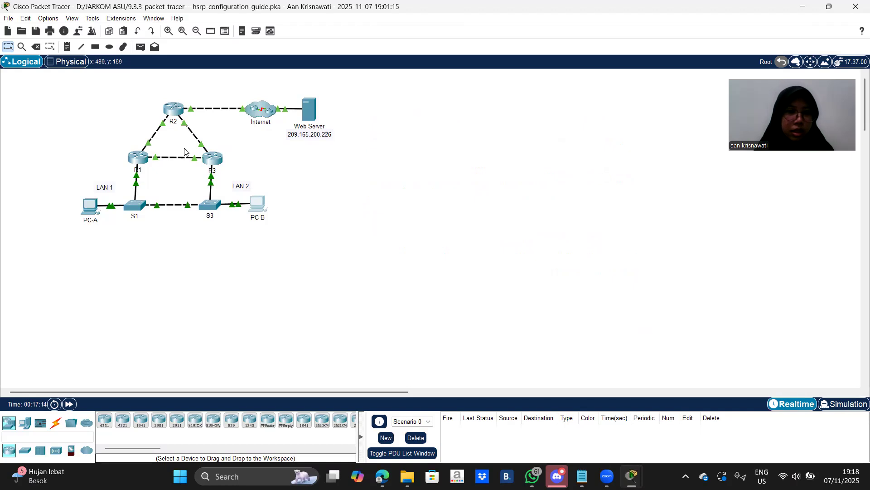
{"action": "left_click", "coordinate": [139, 158]}
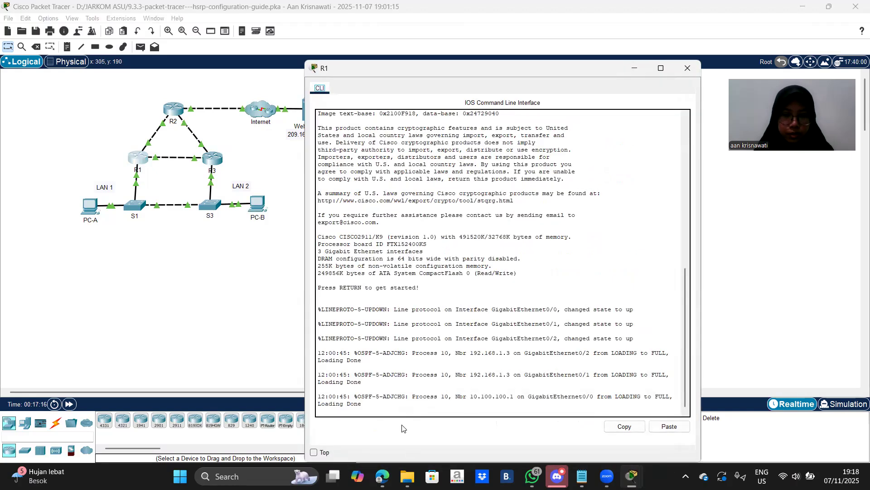
{"action": "left_click", "coordinate": [396, 407]}
{"action": "key", "text": "Return"}
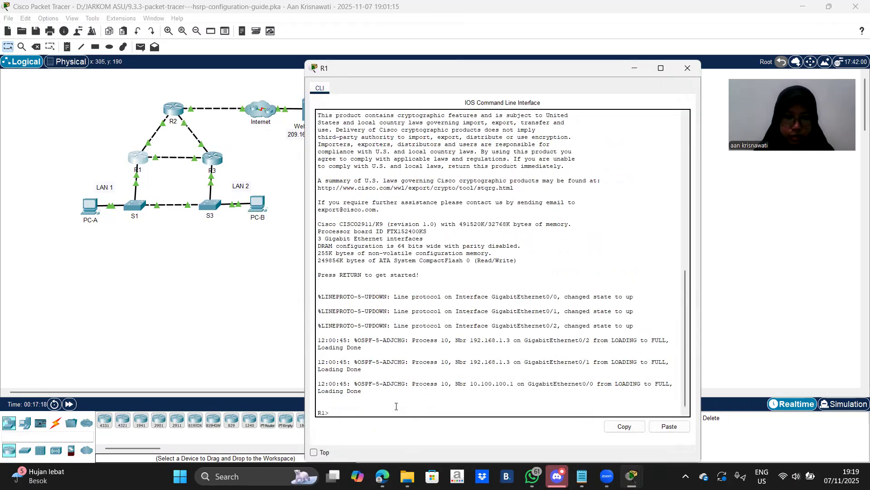
{"action": "type", "text": "en"}
{"action": "key", "text": "Return"}
{"action": "type", "text": "co"}
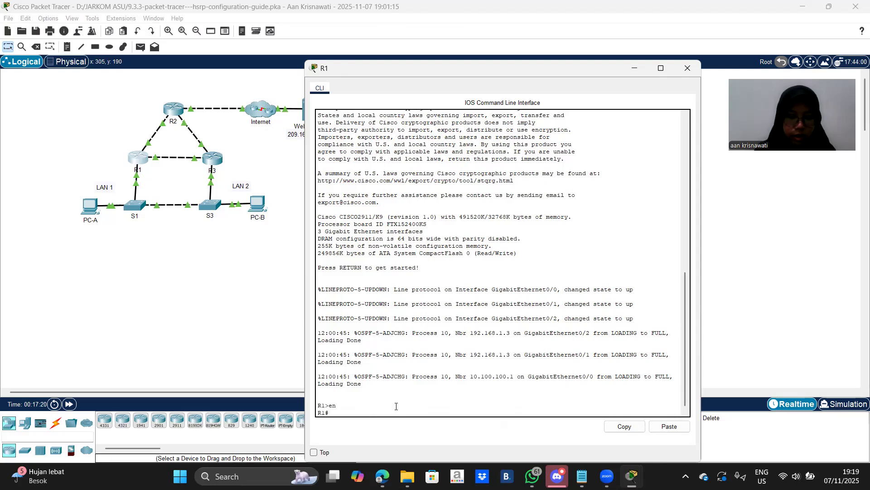
{"action": "type", "text": "n"}
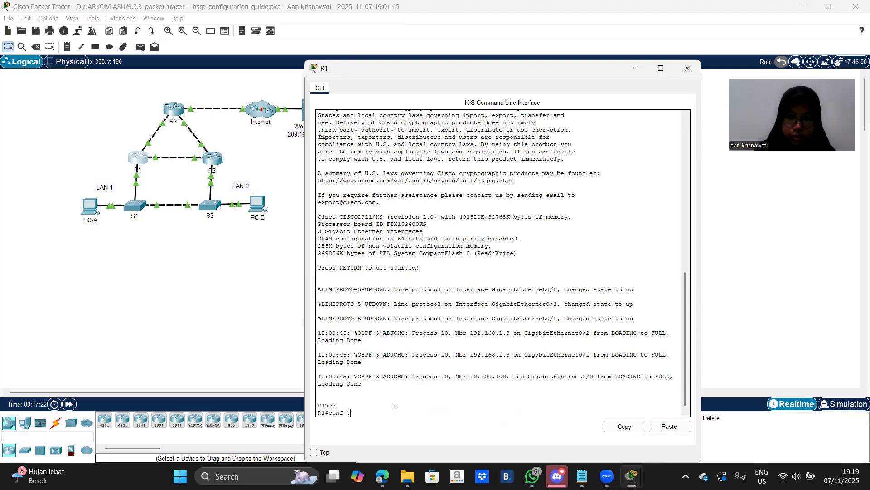
{"action": "type", "text": "f t"}
{"action": "key", "text": "Return"}
Step: Enter interface configuration mode for R1's LAN interface with interface g0/1
{"action": "type", "text": "i"}
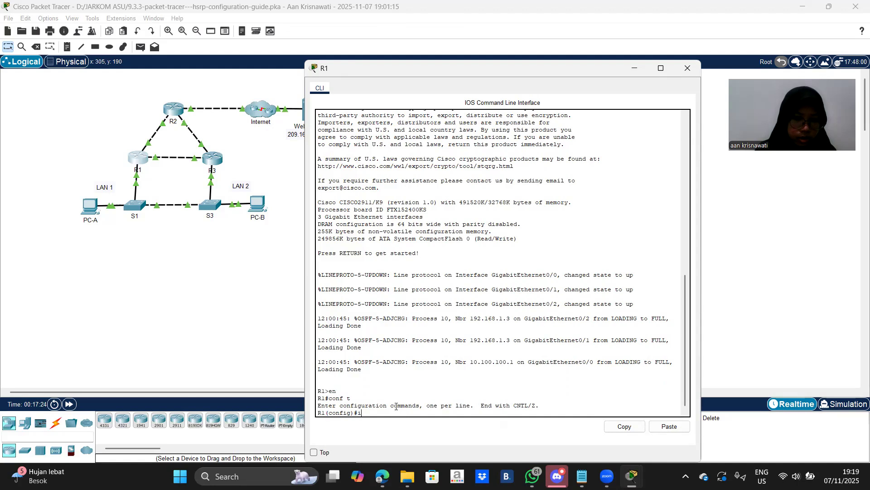
{"action": "type", "text": "nterfa"}
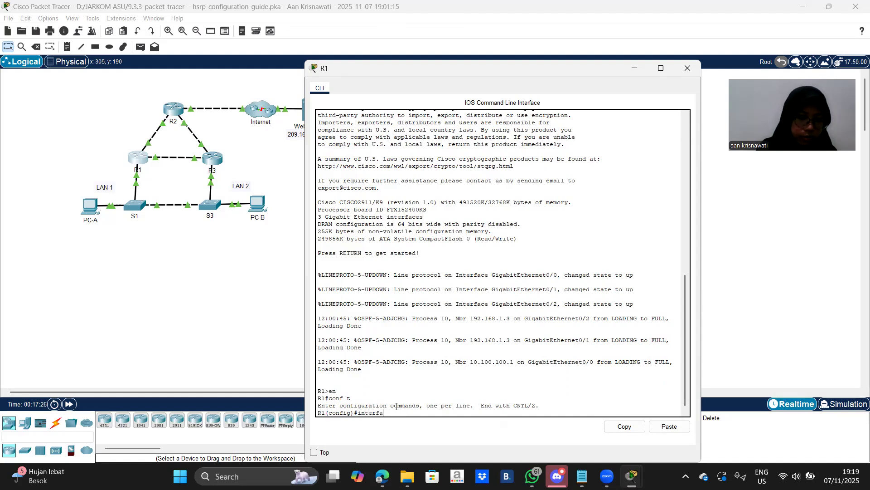
{"action": "type", "text": "ce g"}
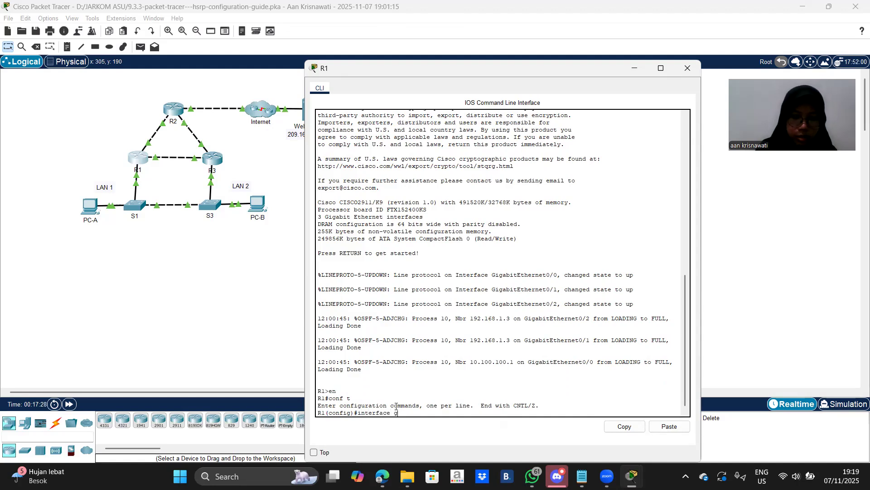
{"action": "type", "text": "0/1"}
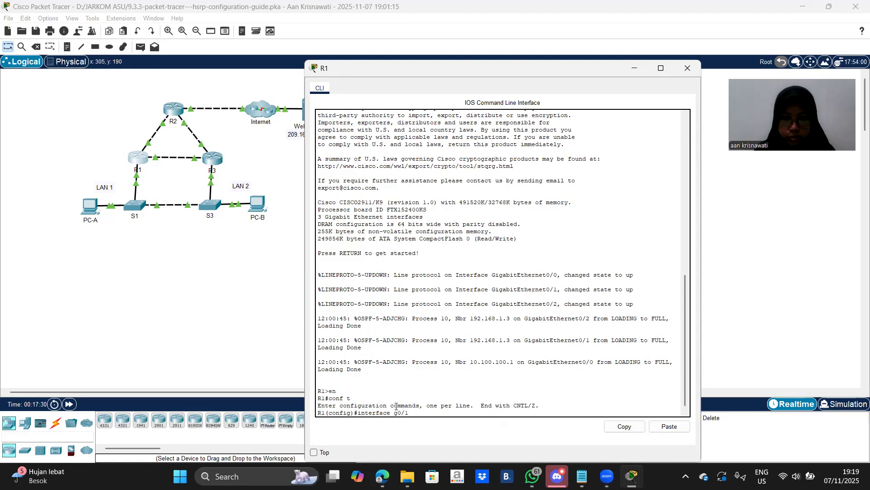
{"action": "key", "text": "Return"}
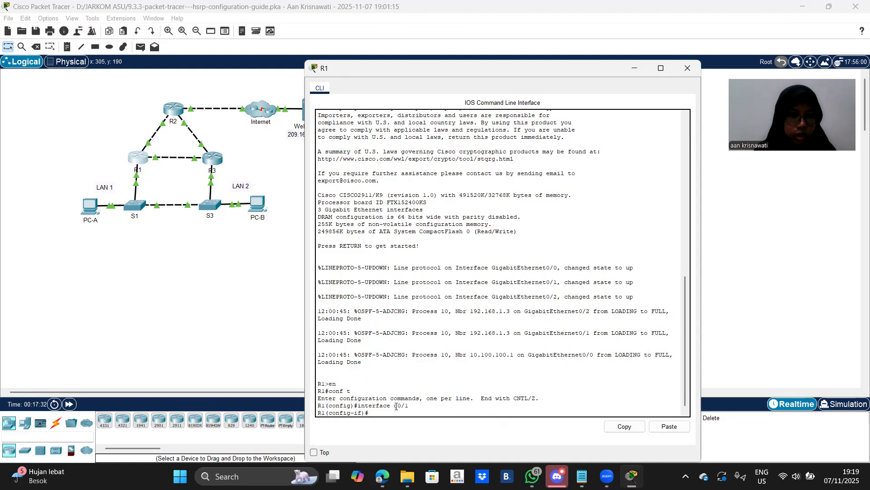
Step: Copy standby version 2 from Part 2, Step 1b of the instructions and run it on R1's G0/1 interface
{"action": "left_click", "coordinate": [632, 475]}
{"action": "left_click", "coordinate": [671, 435]}
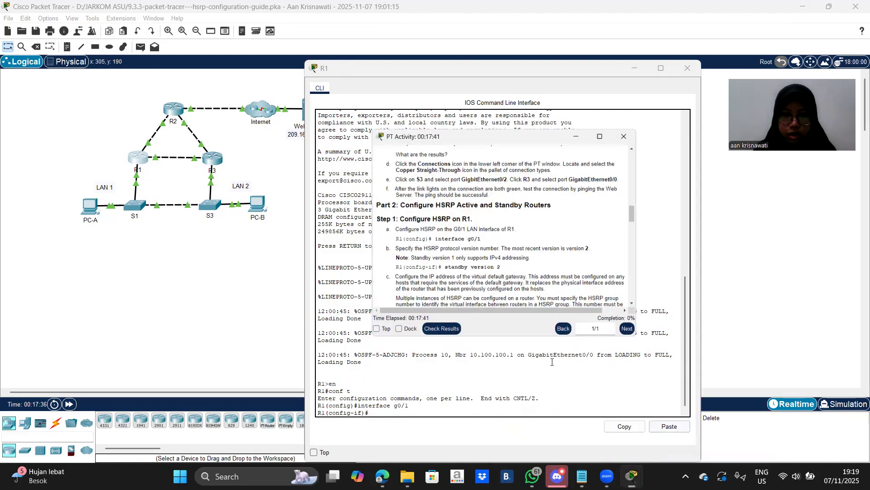
{"action": "scroll", "coordinate": [432, 158], "scroll_direction": "down", "scroll_amount": 1}
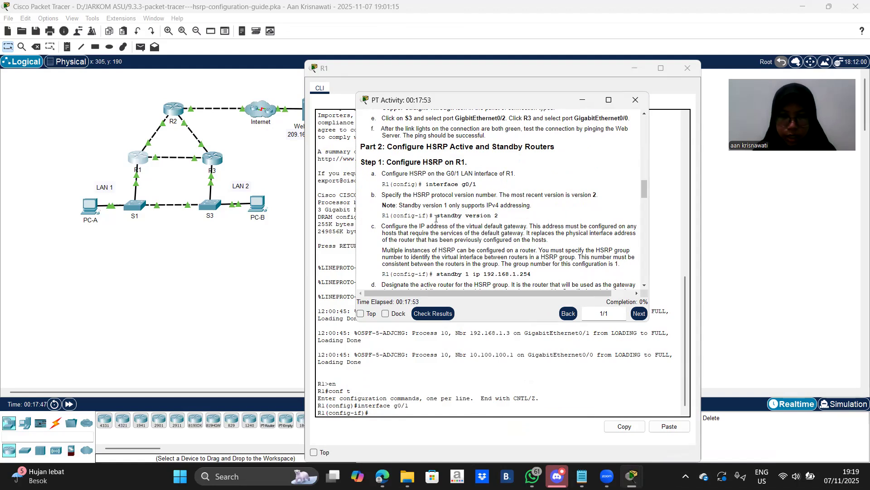
{"action": "left_click_drag", "start_coordinate": [436, 216], "coordinate": [499, 218]}
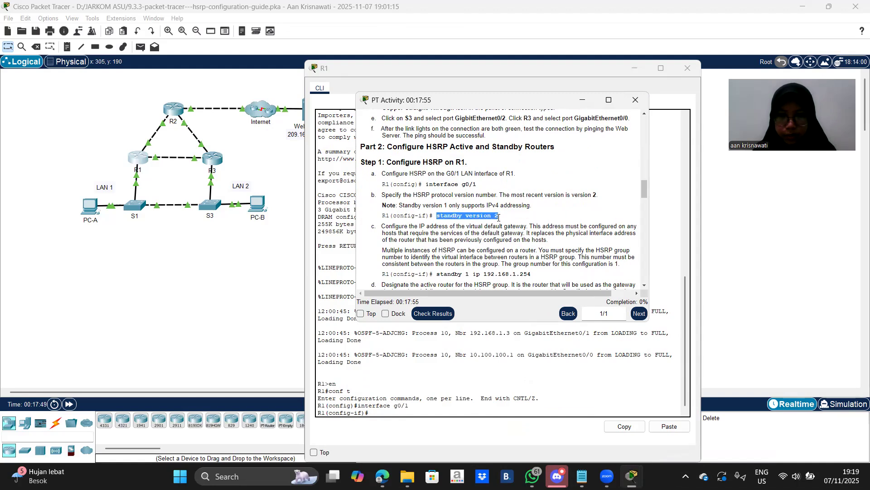
{"action": "right_click", "coordinate": [499, 220]}
{"action": "left_click", "coordinate": [511, 225]}
{"action": "left_click", "coordinate": [424, 412]}
{"action": "right_click", "coordinate": [424, 413]}
{"action": "left_click", "coordinate": [442, 432]}
{"action": "key", "text": "Return"}
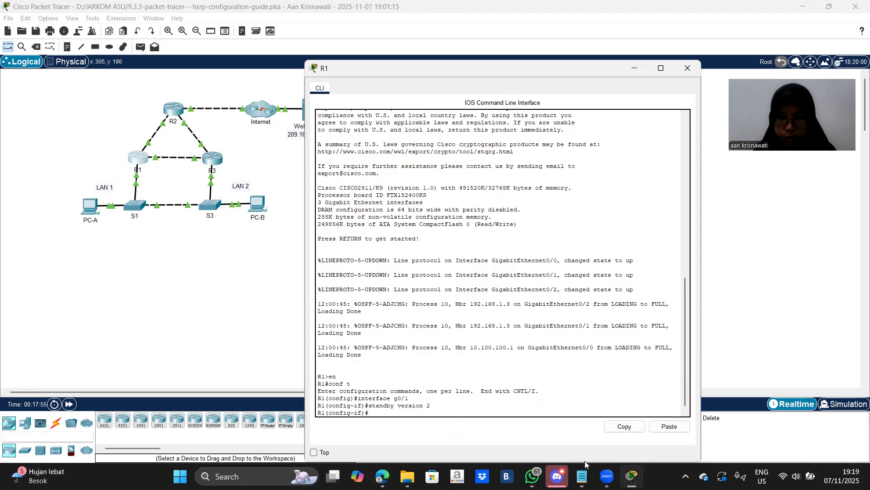
Step: Copy standby 1 ip 192.168.1.254 from Step 1c of the instructions and run it on R1 to set the virtual default gateway
{"action": "mouse_move", "coordinate": [632, 475]}
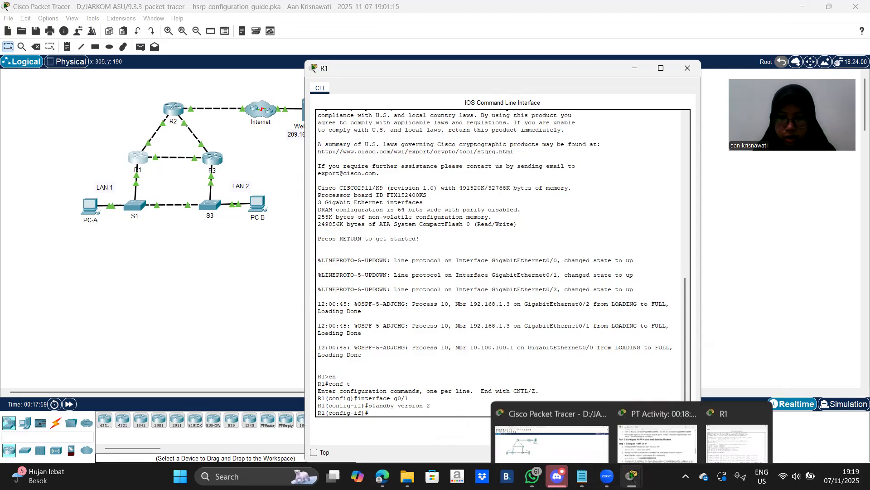
{"action": "left_click_drag", "start_coordinate": [632, 476], "coordinate": [440, 461]}
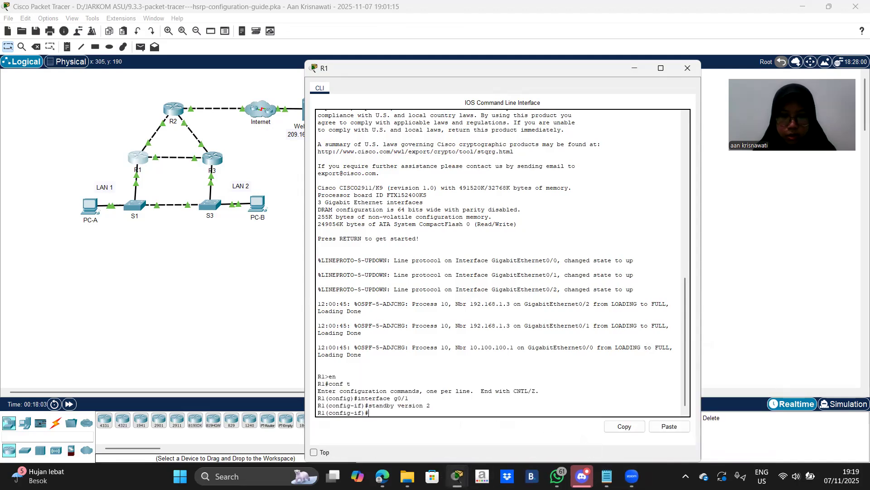
{"action": "mouse_move", "coordinate": [458, 476]}
{"action": "left_click", "coordinate": [546, 427]}
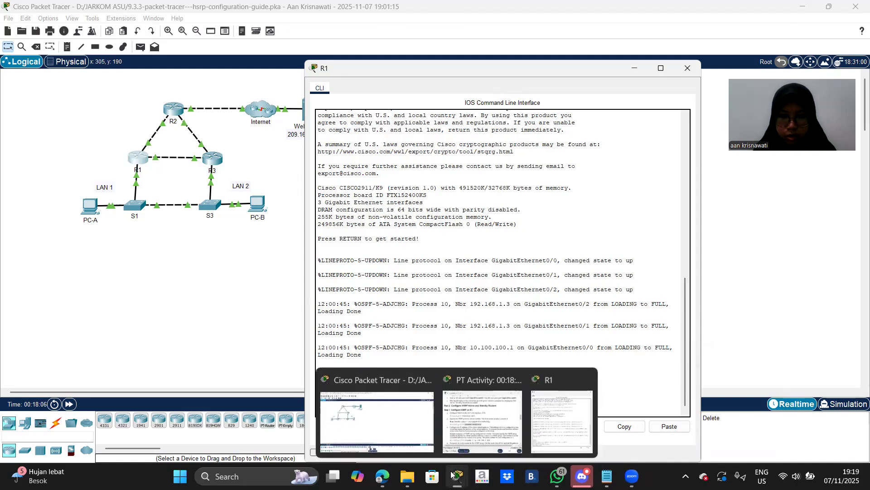
{"action": "left_click", "coordinate": [499, 427]}
{"action": "left_click", "coordinate": [471, 187]}
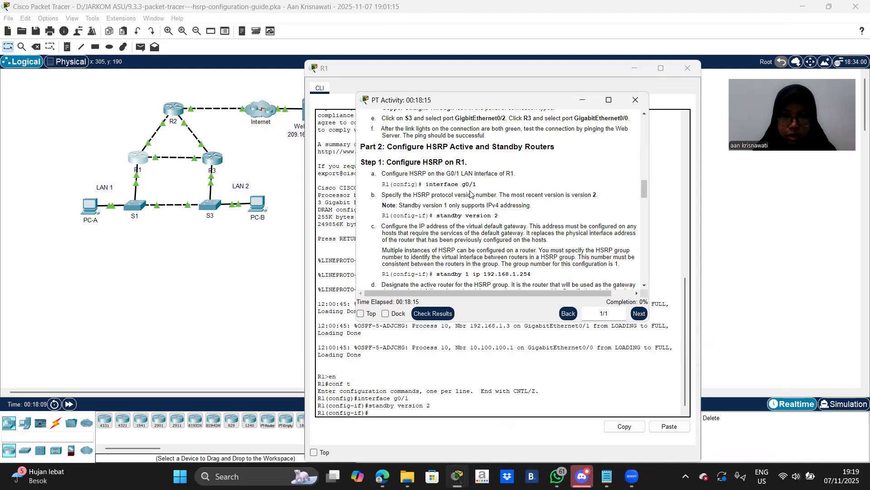
{"action": "scroll", "coordinate": [470, 189], "scroll_direction": "down", "scroll_amount": 2}
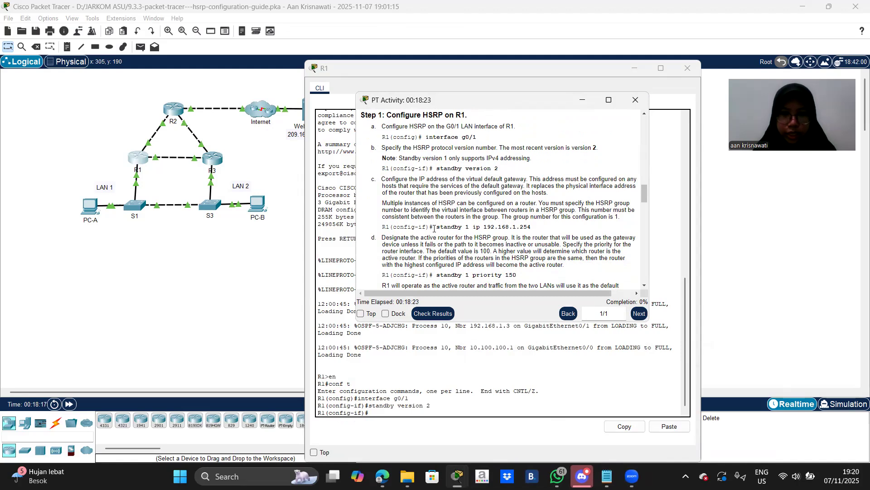
{"action": "left_click_drag", "start_coordinate": [436, 226], "coordinate": [533, 229]}
{"action": "right_click", "coordinate": [533, 229]}
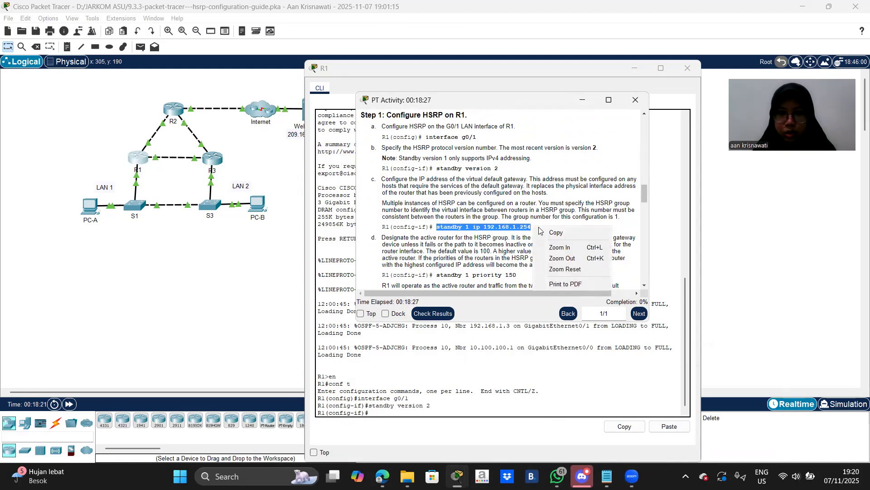
{"action": "left_click", "coordinate": [549, 233]}
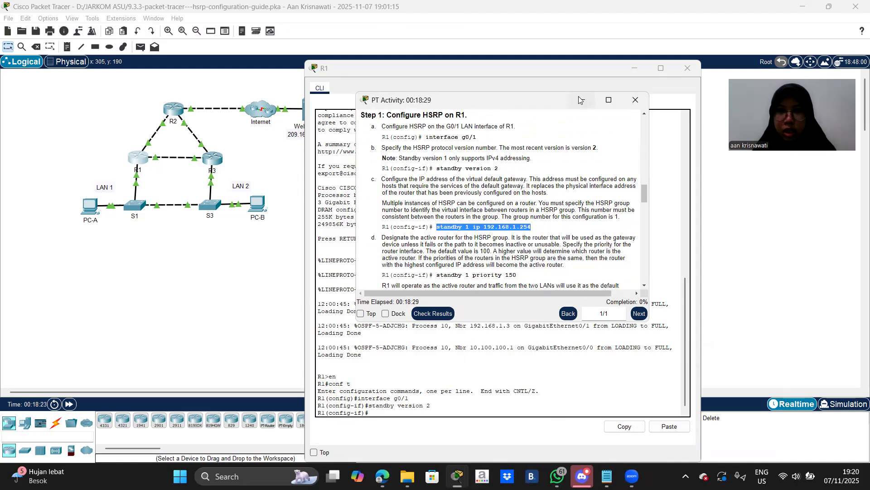
{"action": "left_click", "coordinate": [580, 99]}
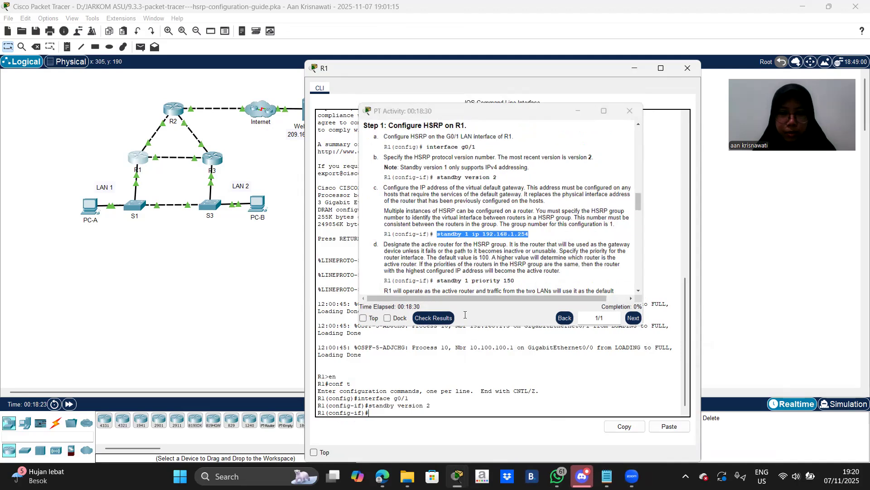
{"action": "right_click", "coordinate": [448, 415]}
{"action": "left_click", "coordinate": [469, 433]}
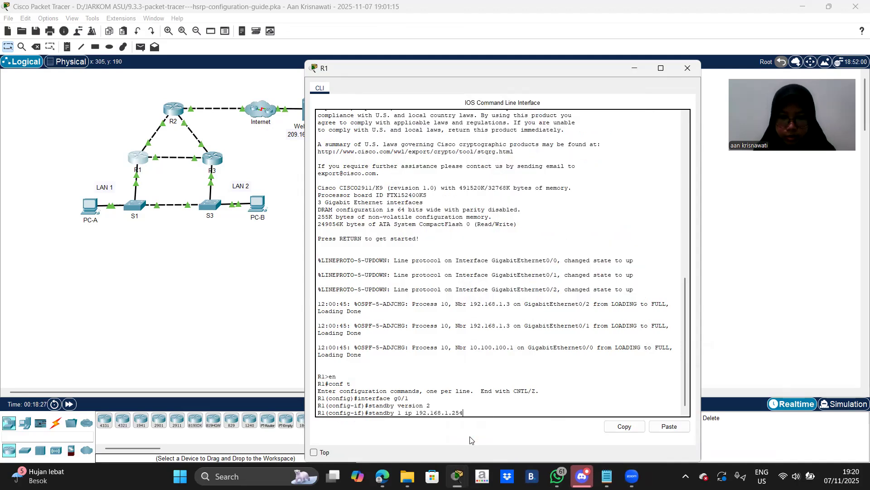
{"action": "key", "text": "Return"}
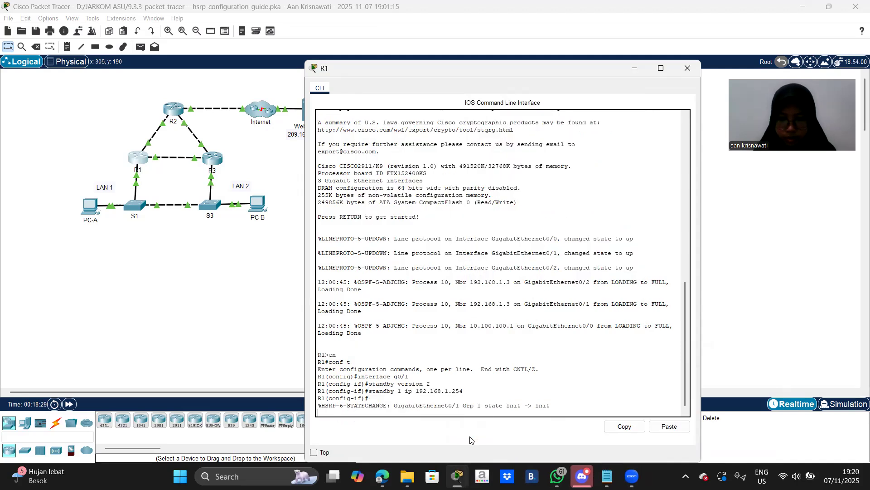
{"action": "key", "text": "Return"}
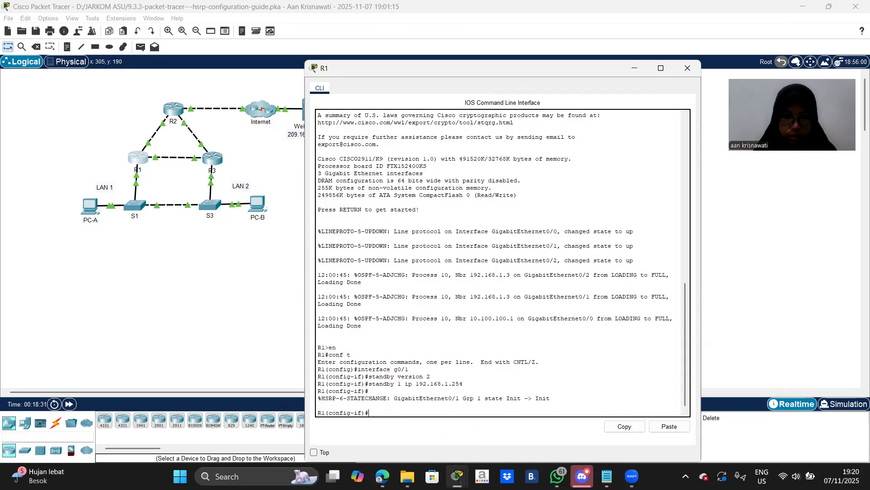
Step: Read Steps 1d and 1e of the instructions, then copy standby 1 priority 150 and run it on R1's G0/1 interface
{"action": "mouse_move", "coordinate": [457, 476]}
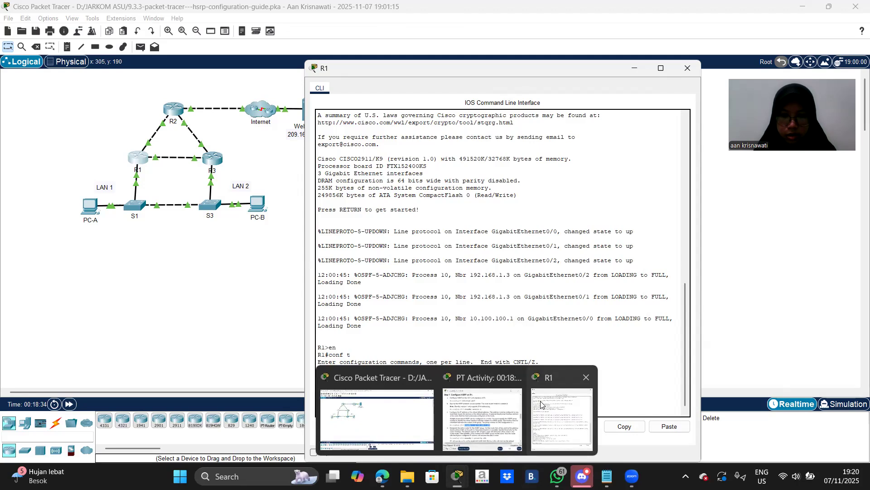
{"action": "left_click", "coordinate": [483, 420]}
{"action": "scroll", "coordinate": [489, 235], "scroll_direction": "down", "scroll_amount": 2}
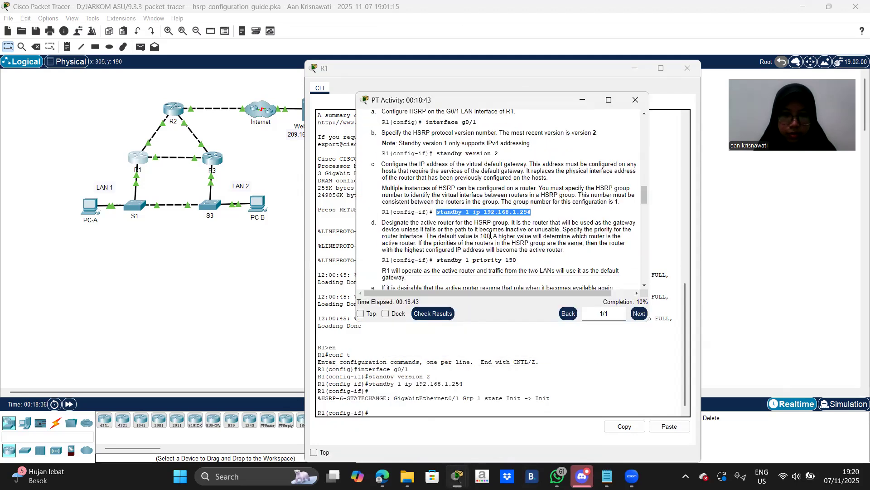
{"action": "scroll", "coordinate": [490, 235], "scroll_direction": "down", "scroll_amount": 2}
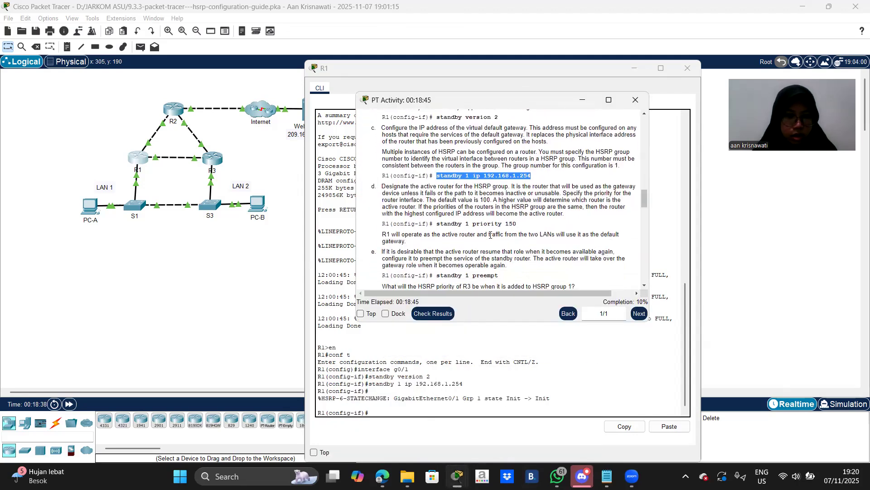
{"action": "left_click", "coordinate": [470, 222]}
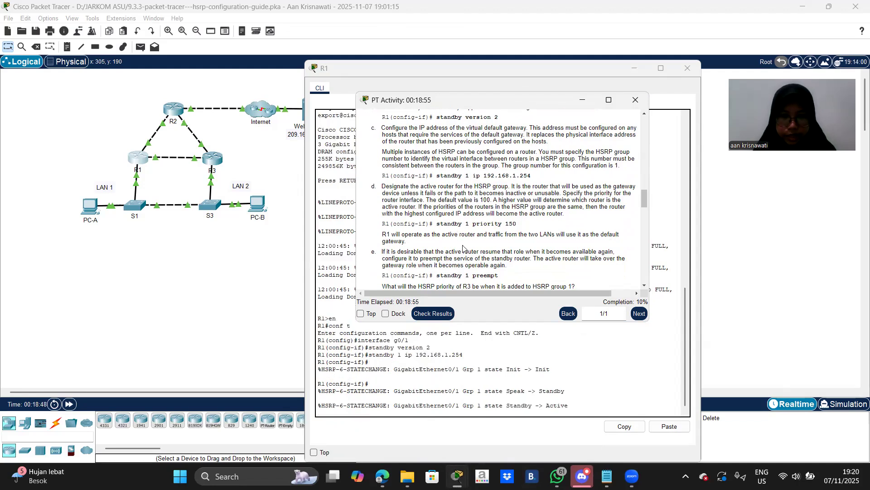
{"action": "scroll", "coordinate": [464, 245], "scroll_direction": "down", "scroll_amount": 2}
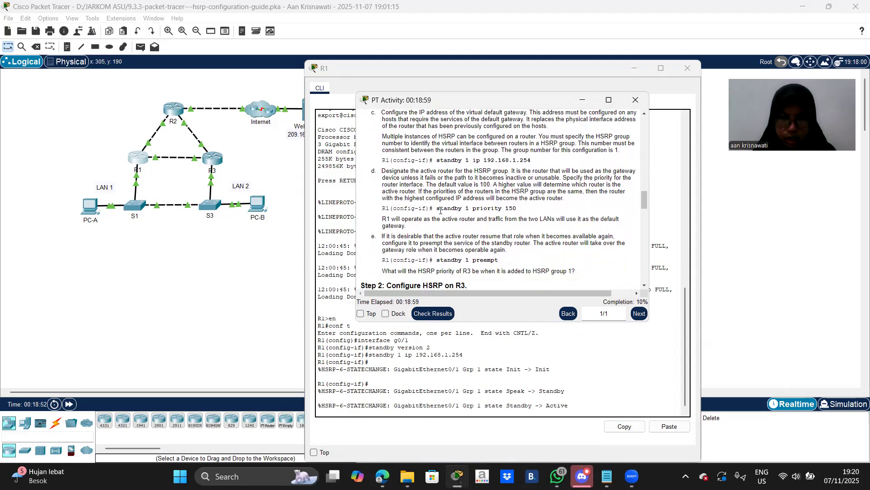
{"action": "left_click_drag", "start_coordinate": [438, 210], "coordinate": [521, 213]}
{"action": "right_click", "coordinate": [521, 212]}
{"action": "left_click", "coordinate": [532, 216]}
{"action": "left_click", "coordinate": [399, 414]}
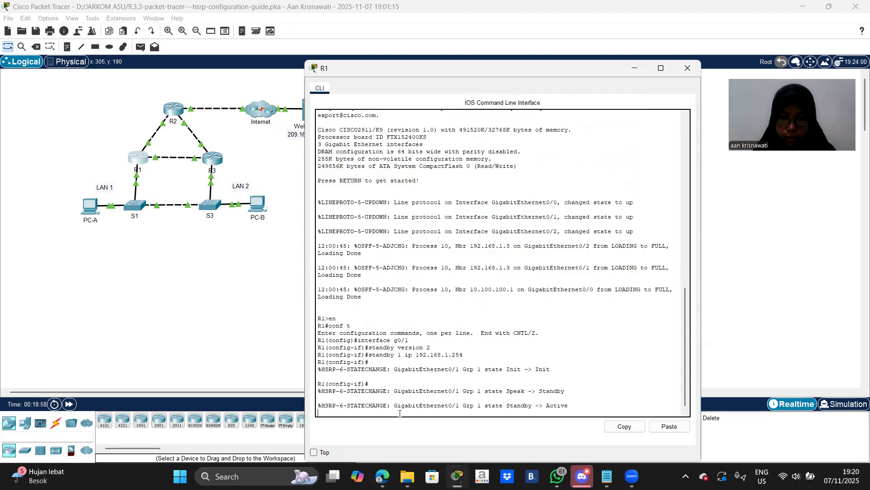
{"action": "key", "text": "Return"}
{"action": "right_click", "coordinate": [399, 413]}
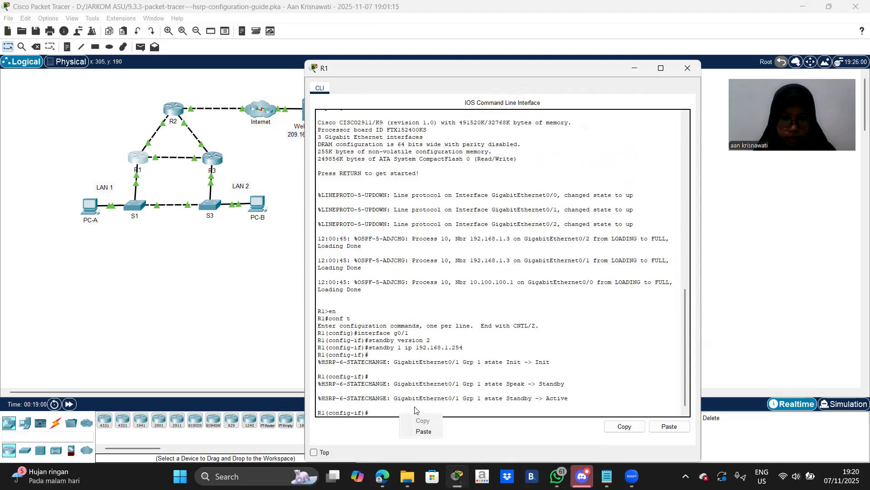
{"action": "left_click", "coordinate": [424, 432]}
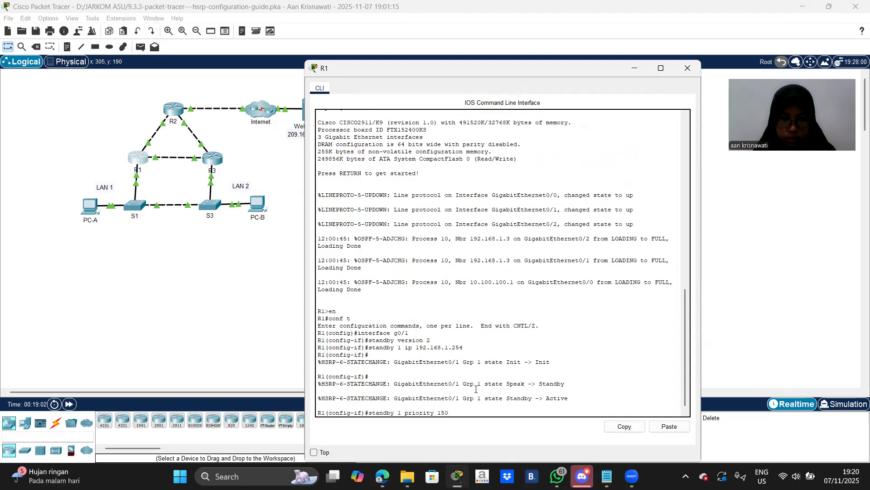
{"action": "key", "text": "Return"}
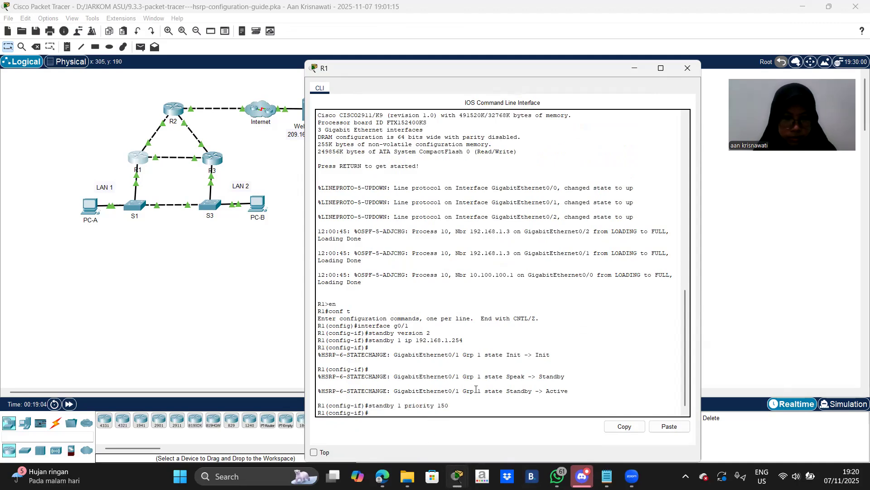
Step: Copy the command standby 1 preempt from Part 2, Step 1e of the activity instructions
{"action": "mouse_move", "coordinate": [457, 476]}
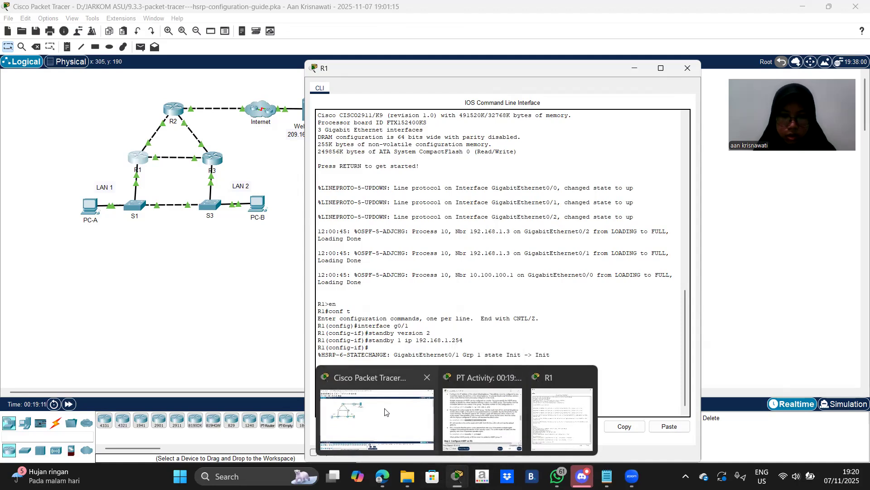
{"action": "left_click", "coordinate": [376, 420]}
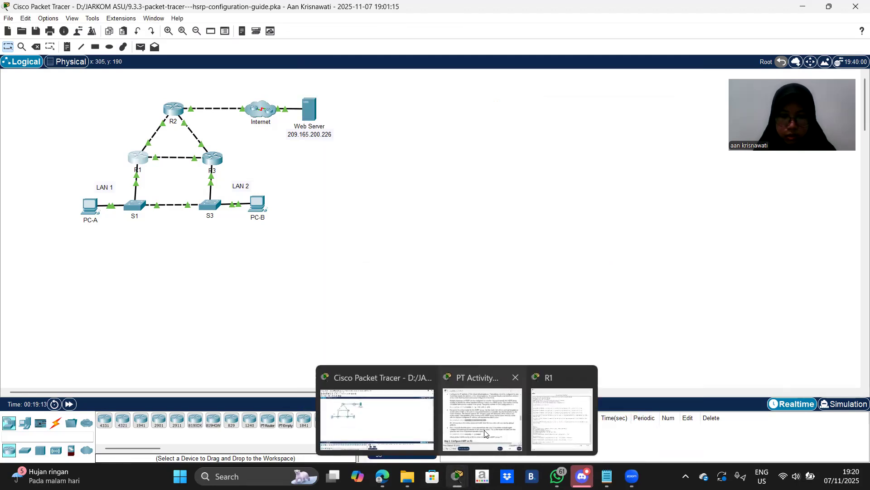
{"action": "left_click", "coordinate": [501, 418]}
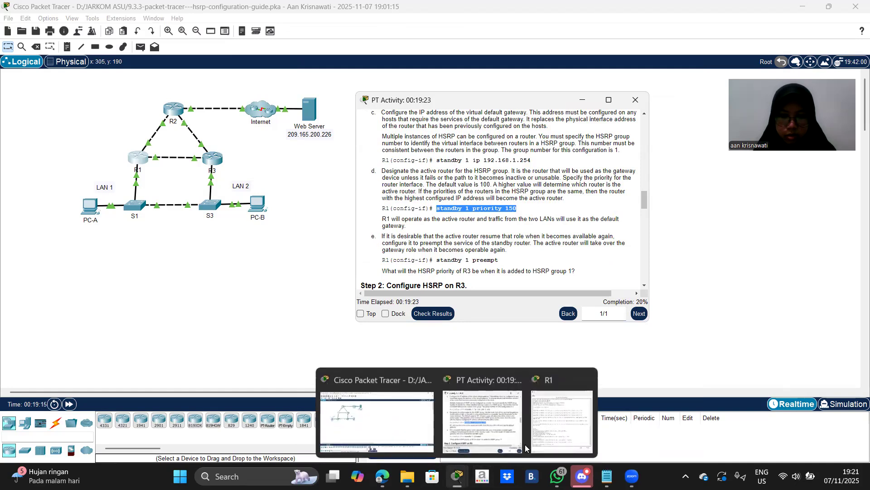
{"action": "left_click", "coordinate": [550, 431]}
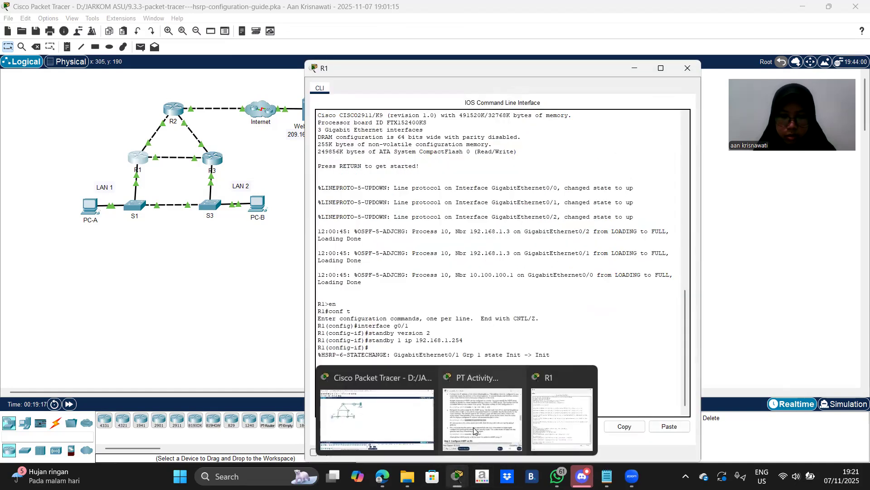
{"action": "left_click", "coordinate": [494, 428]}
{"action": "scroll", "coordinate": [495, 239], "scroll_direction": "down", "scroll_amount": 1}
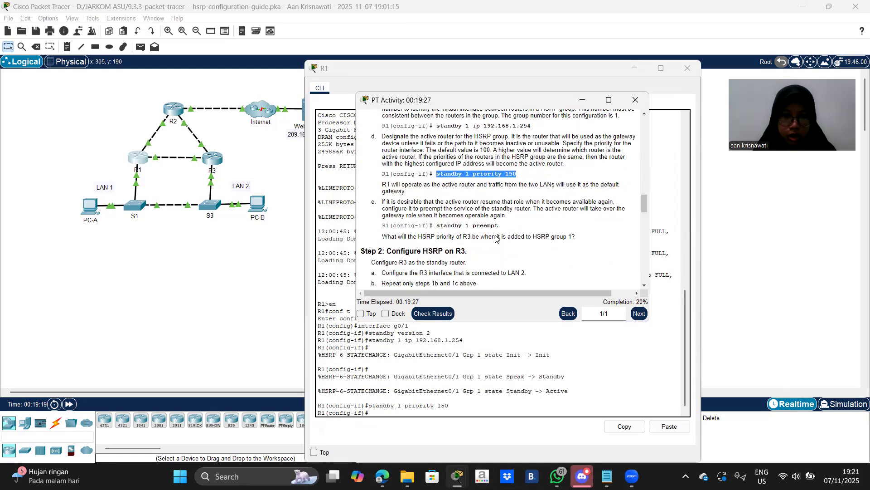
{"action": "left_click", "coordinate": [482, 234]}
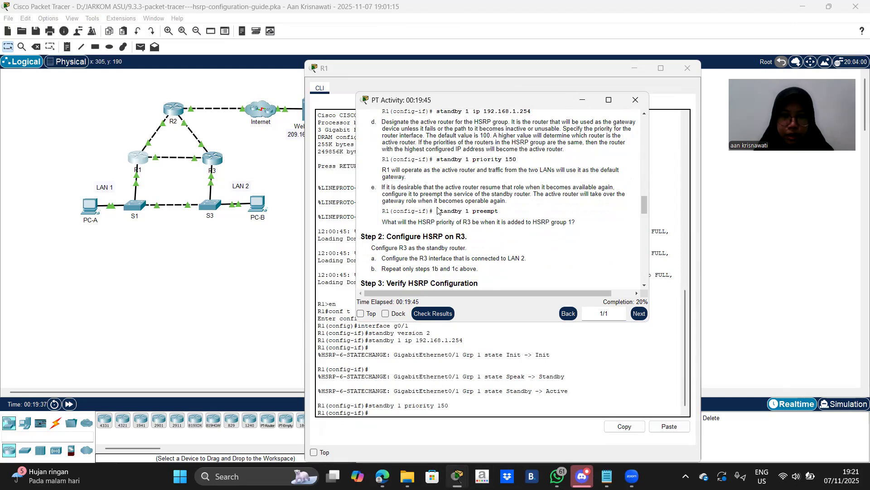
{"action": "left_click_drag", "start_coordinate": [435, 211], "coordinate": [499, 211]}
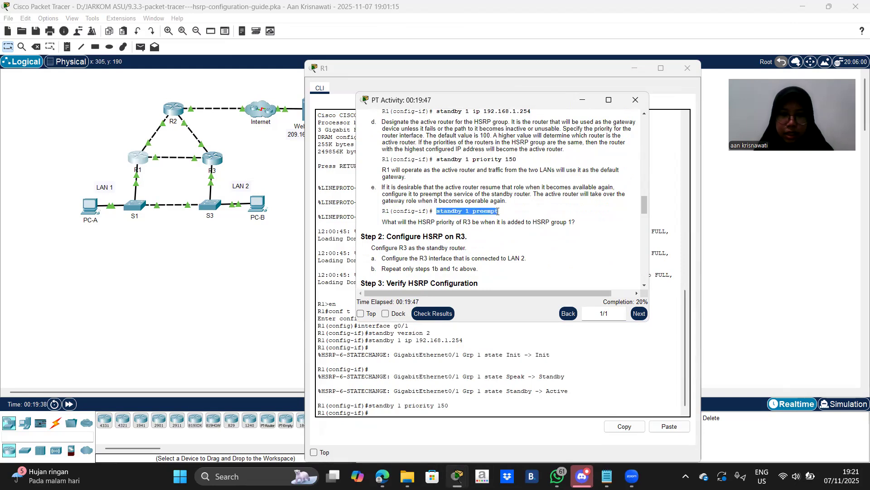
{"action": "right_click", "coordinate": [499, 212]}
{"action": "left_click", "coordinate": [520, 218]}
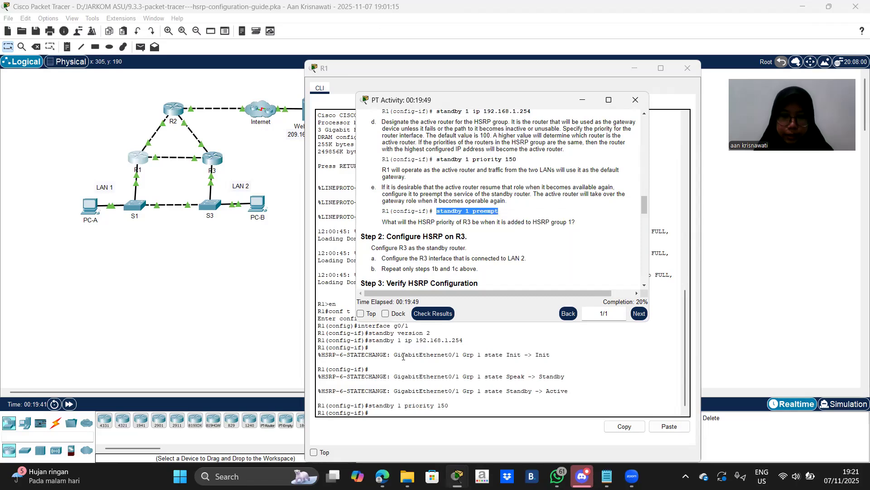
Step: Run the copied standby 1 preempt command on R1's G0/1 interface
{"action": "right_click", "coordinate": [407, 413]}
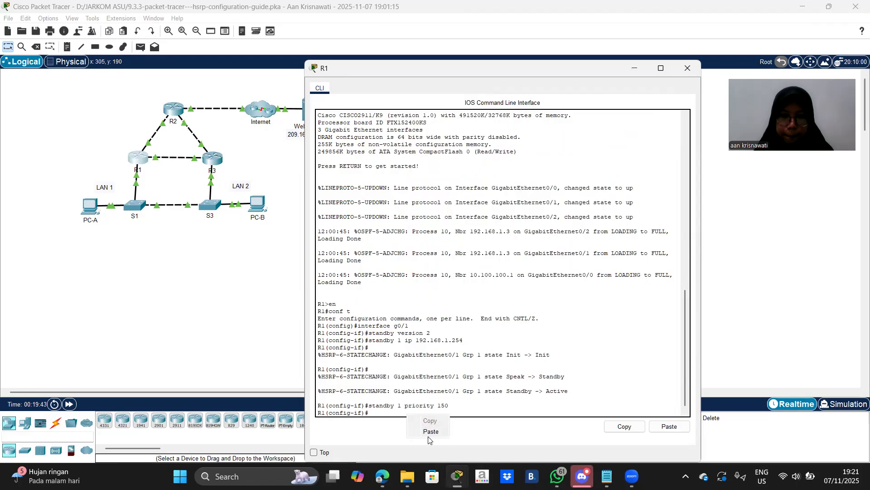
{"action": "left_click", "coordinate": [428, 432]}
{"action": "right_click", "coordinate": [393, 402]}
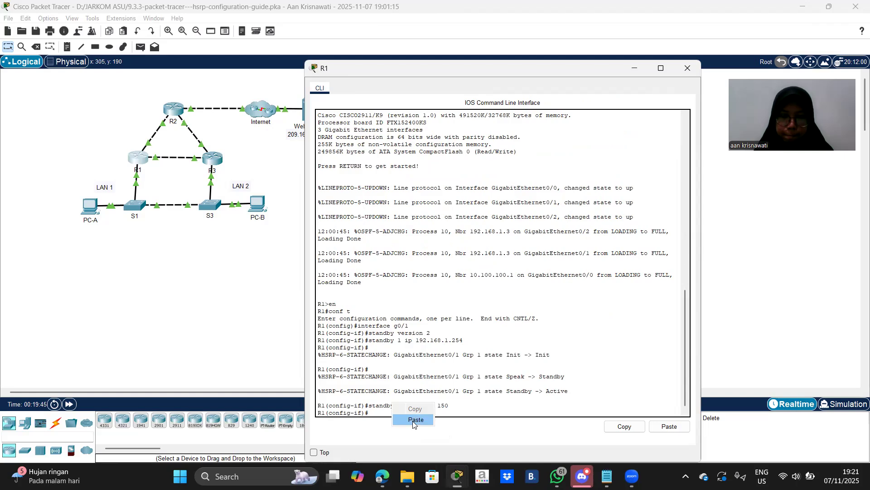
{"action": "left_click", "coordinate": [415, 422]}
{"action": "key", "text": "Return"}
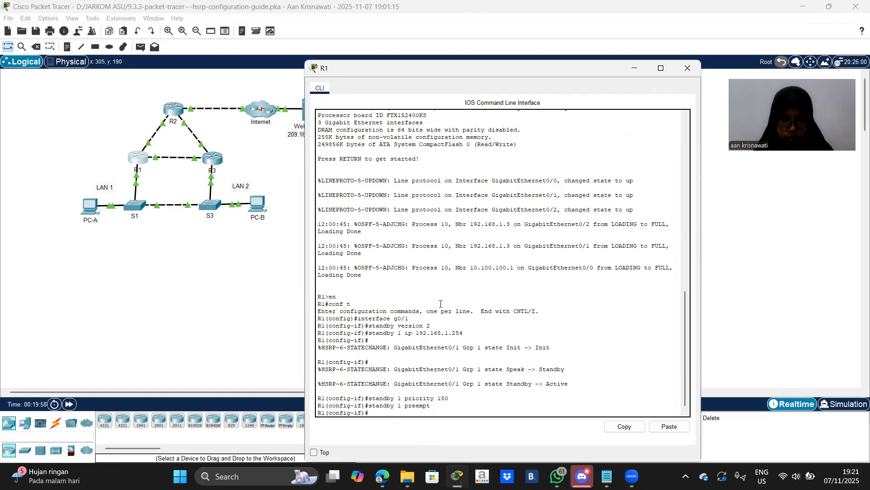
Step: Read Step 2 of the instructions about configuring HSRP on R3, then open R3's command line at its user prompt
{"action": "mouse_move", "coordinate": [456, 476]}
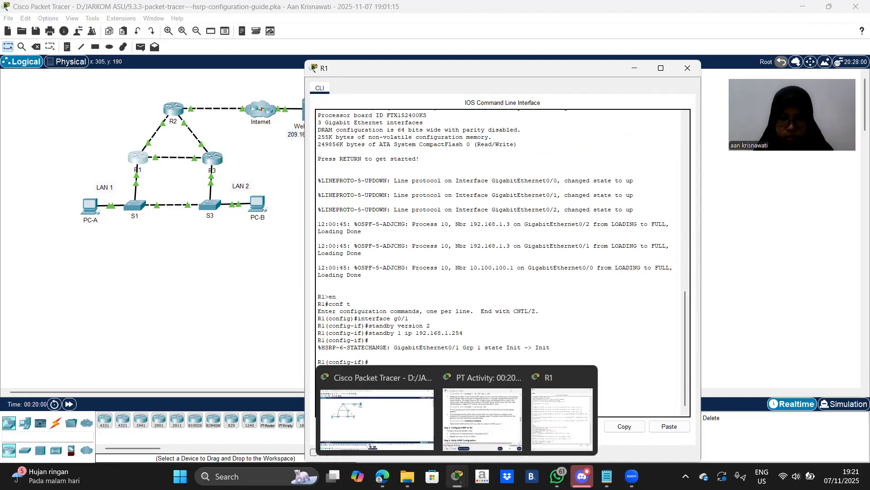
{"action": "left_click", "coordinate": [484, 416]}
{"action": "scroll", "coordinate": [474, 227], "scroll_direction": "down", "scroll_amount": 3}
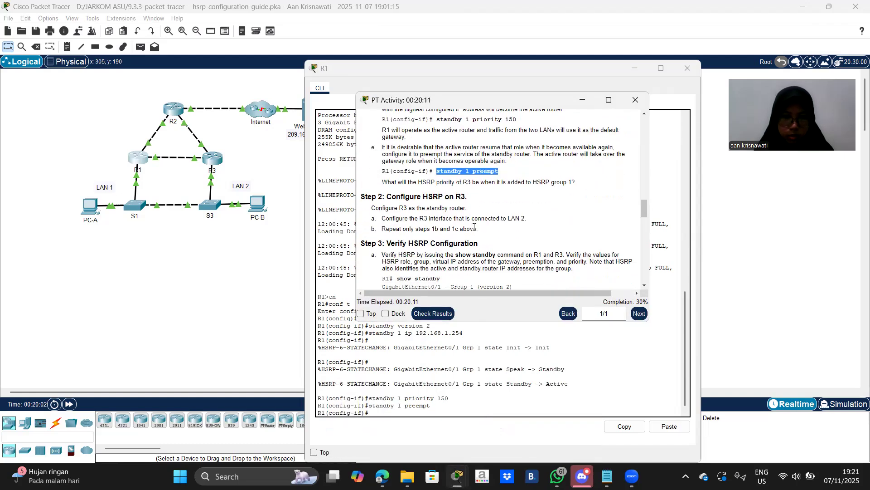
{"action": "scroll", "coordinate": [474, 227], "scroll_direction": "down", "scroll_amount": 2}
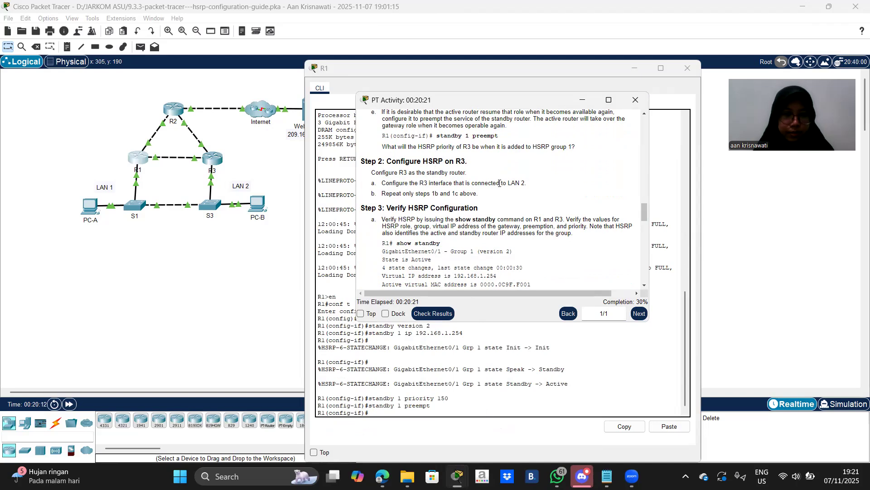
{"action": "left_click", "coordinate": [579, 102]}
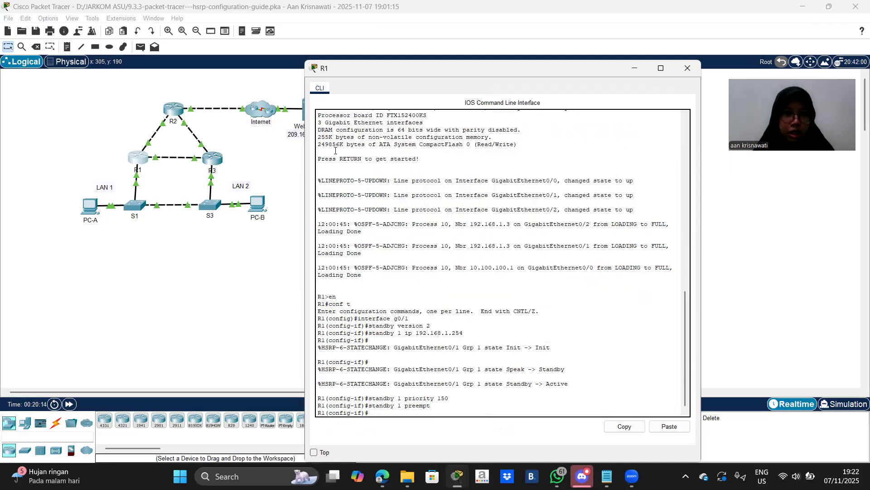
{"action": "left_click", "coordinate": [217, 164]}
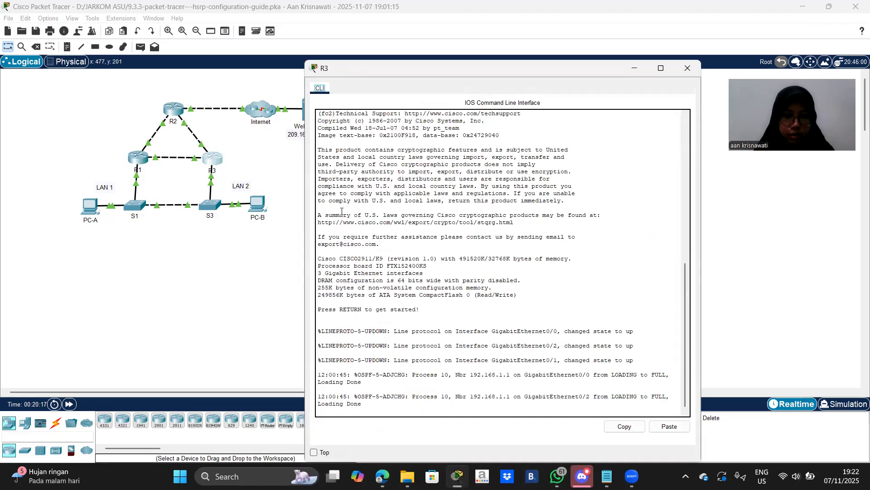
{"action": "left_click", "coordinate": [361, 411]}
{"action": "key", "text": "Return"}
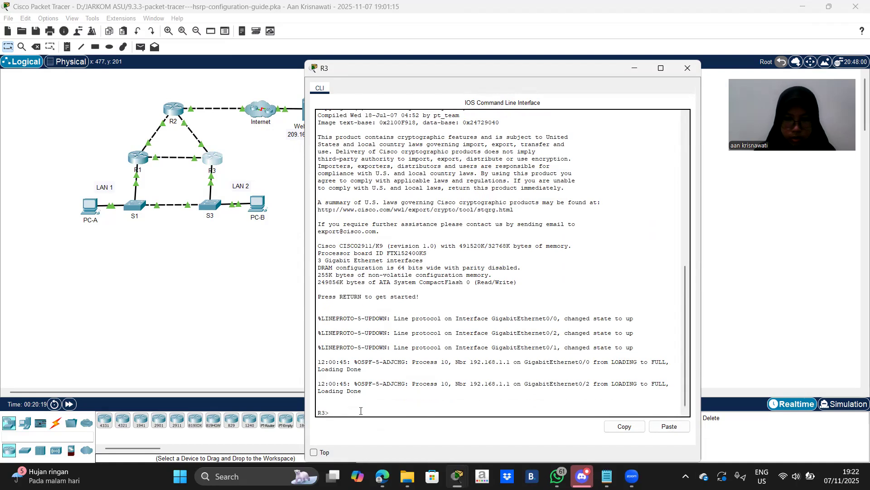
Step: Enter privileged EXEC mode on R3 with en, then global configuration mode with conf t
{"action": "type", "text": "en"}
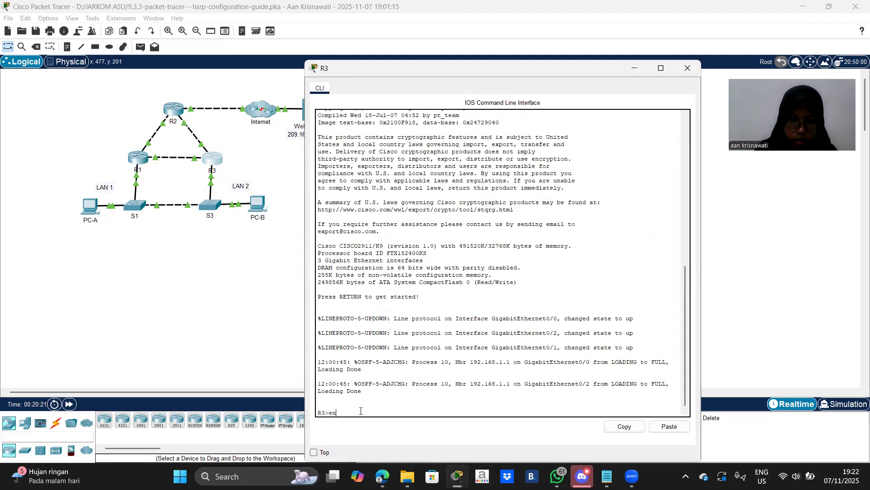
{"action": "key", "text": "Return"}
{"action": "type", "text": "cong "}
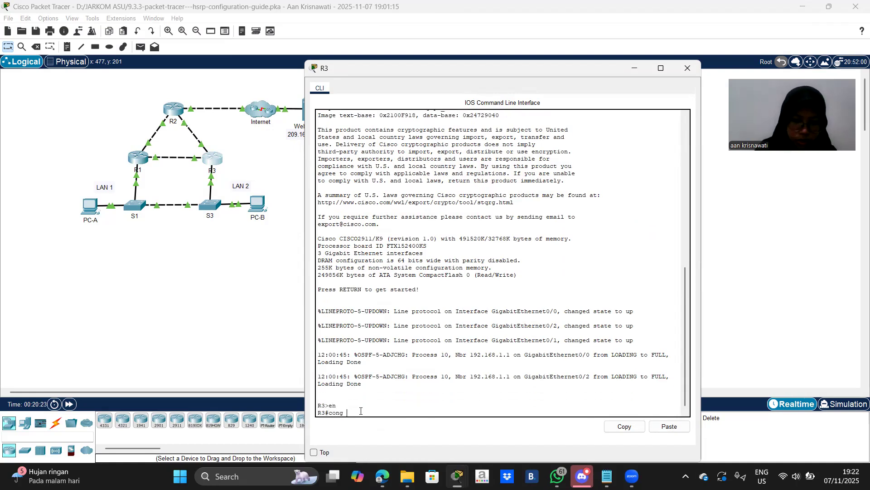
{"action": "type", "text": "t"}
{"action": "key", "text": "Return"}
{"action": "type", "text": "conf"}
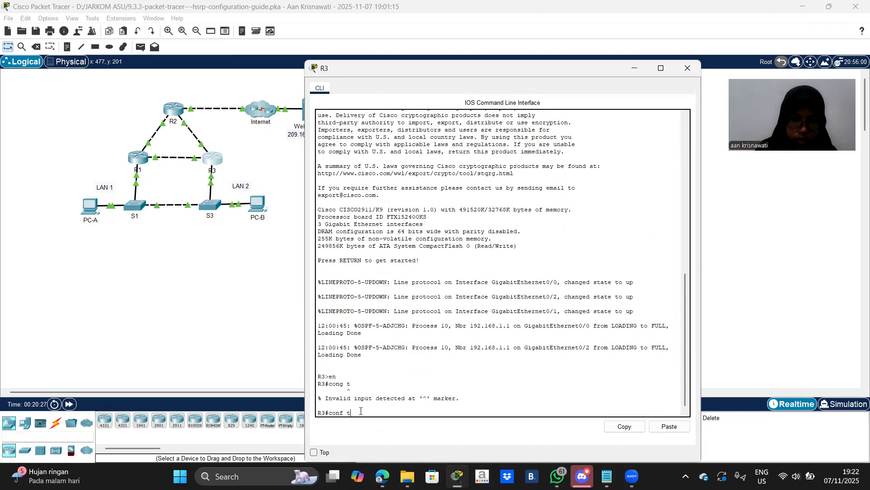
{"action": "type", "text": " t"}
{"action": "key", "text": "Return"}
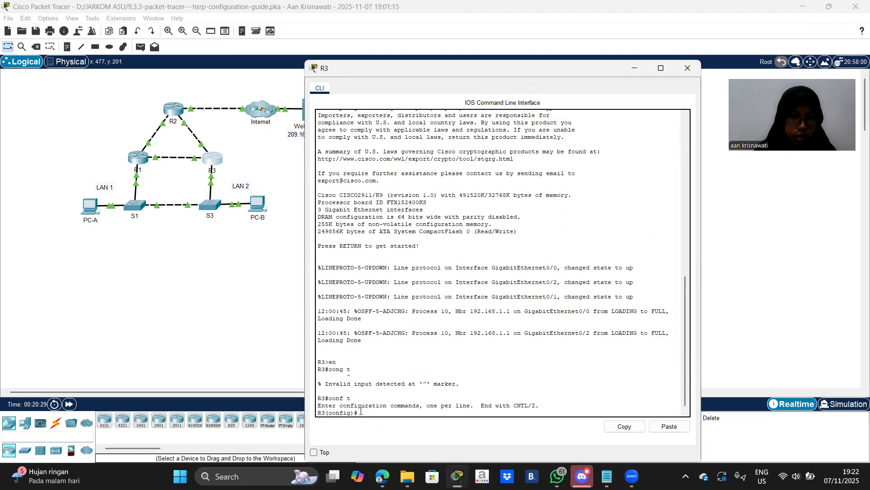
Step: Enter interface configuration mode for R3's GigabitEthernet0/0 with interface g0/0
{"action": "type", "text": "interfa"}
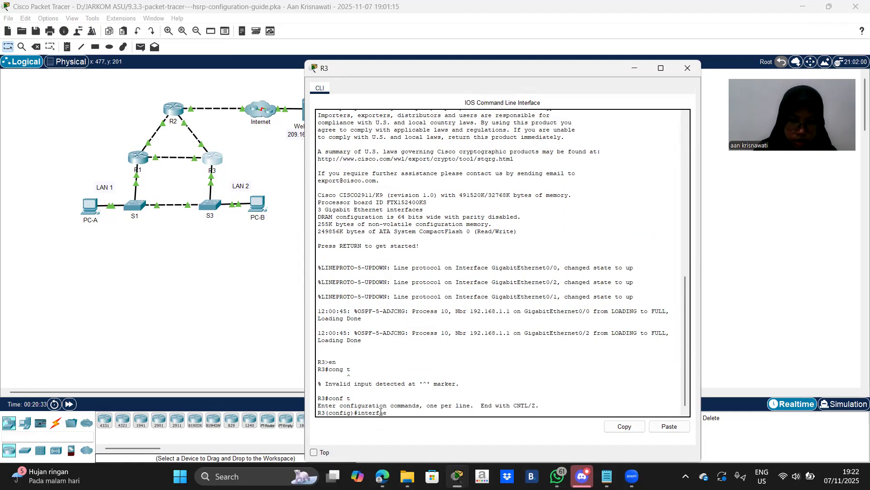
{"action": "type", "text": "ce"}
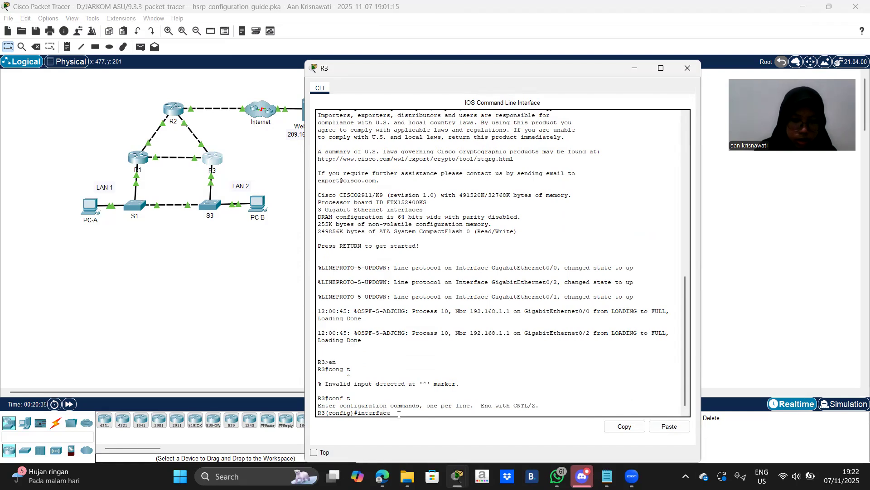
{"action": "type", "text": " g"}
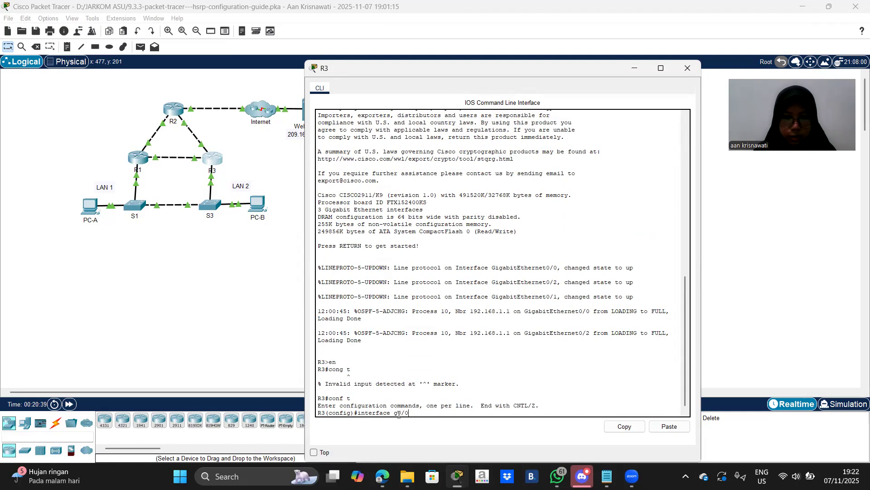
{"action": "type", "text": "0/0"}
{"action": "key", "text": "Return"}
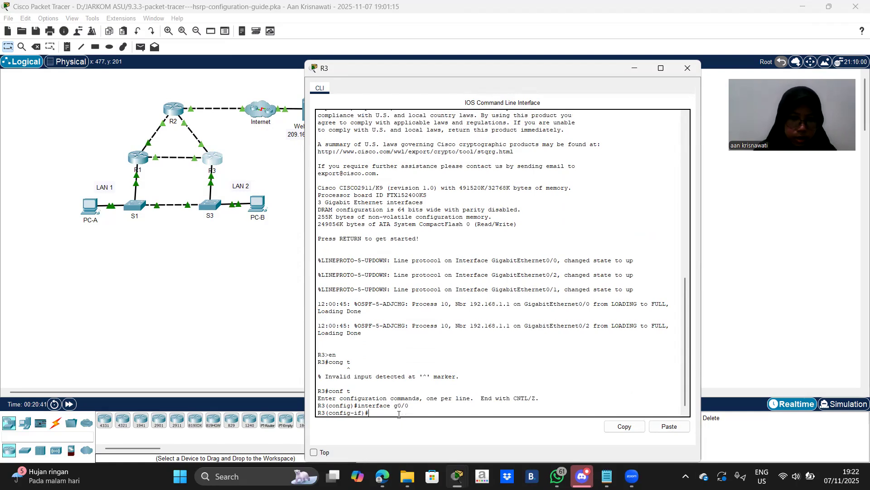
Step: Set HSRP to version 2 on R3's G0/0 interface with standby version 2
{"action": "type", "text": "standby"}
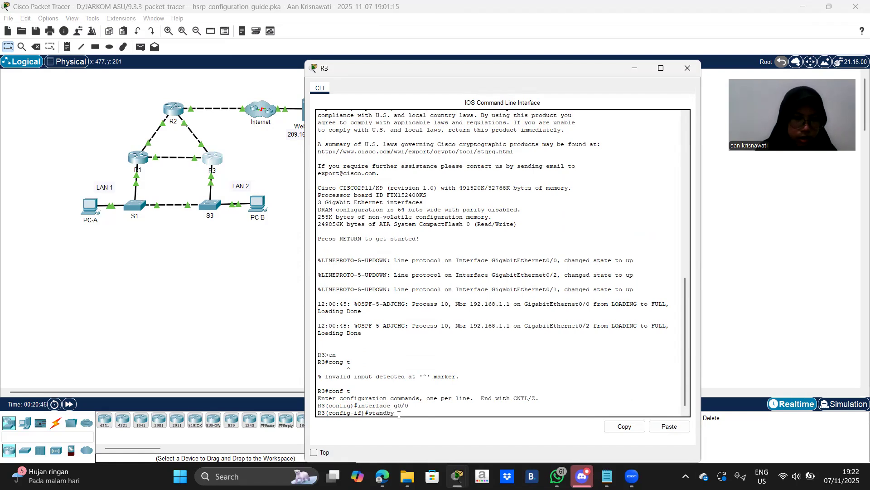
{"action": "type", "text": " version"}
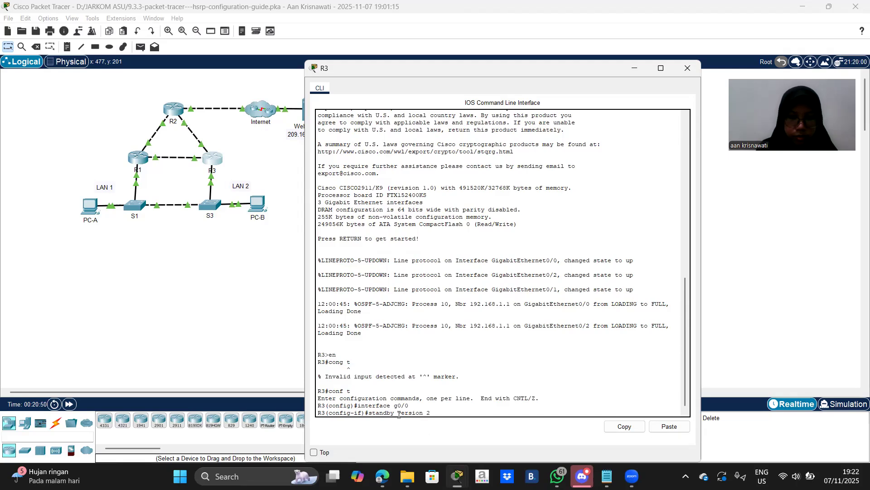
{"action": "type", "text": " 2"}
{"action": "key", "text": "Return"}
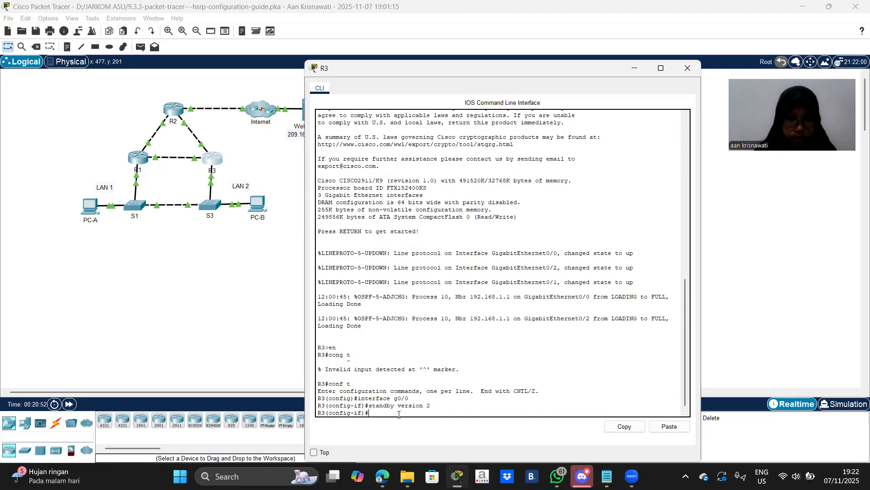
Step: Run standby 1 ip 192.168.1.254 on R3's G0/0 interface to set the virtual default gateway for HSRP group 1
{"action": "key", "text": "Up"}
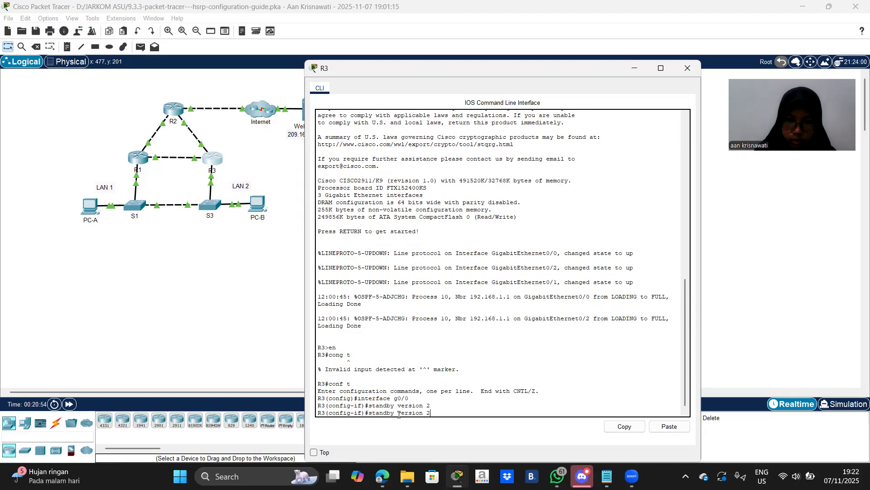
{"action": "key", "text": "BackSpace"}
{"action": "key", "text": "BackSpace"}
{"action": "key", "text": "BackSpace"}
{"action": "key", "text": "BackSpace"}
{"action": "key", "text": "BackSpace"}
{"action": "key", "text": "BackSpace"}
{"action": "key", "text": "BackSpace"}
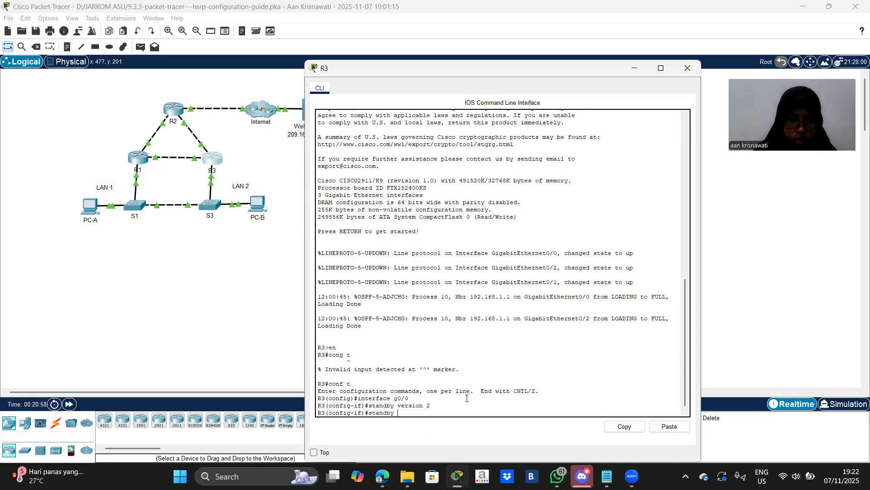
{"action": "type", "text": "1 ip 19"}
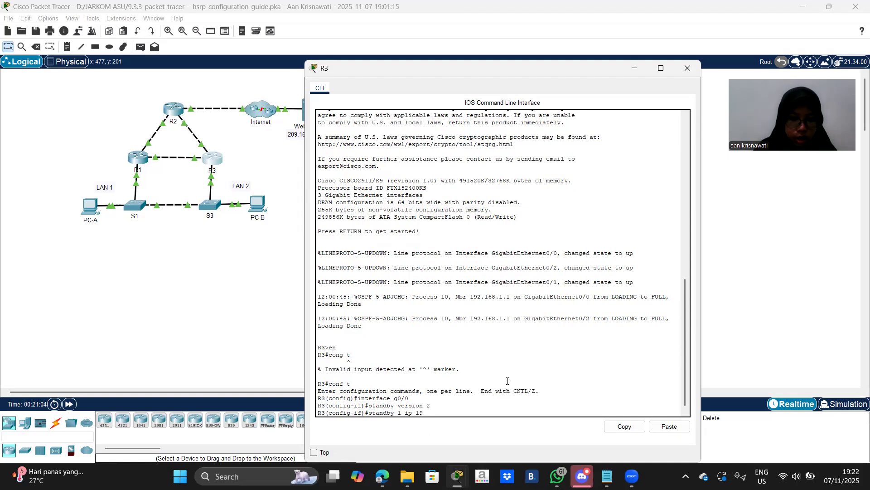
{"action": "type", "text": "2.1"}
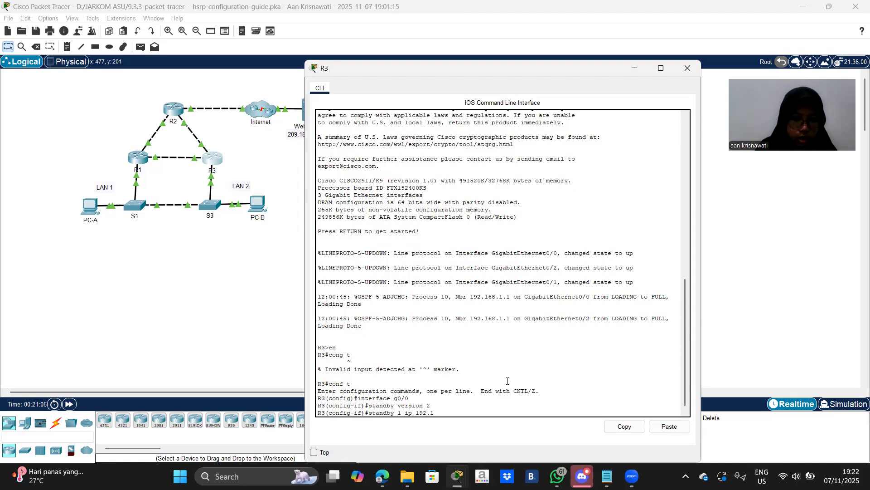
{"action": "type", "text": "68"}
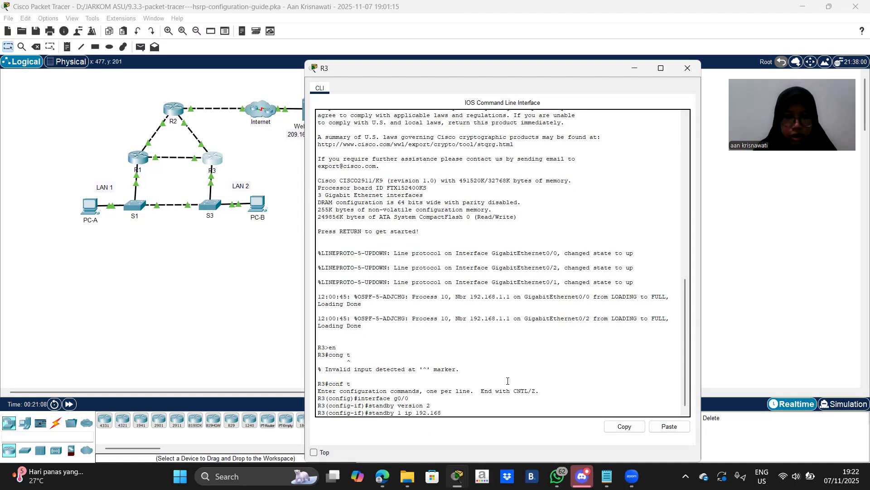
{"action": "type", "text": ".1.254"}
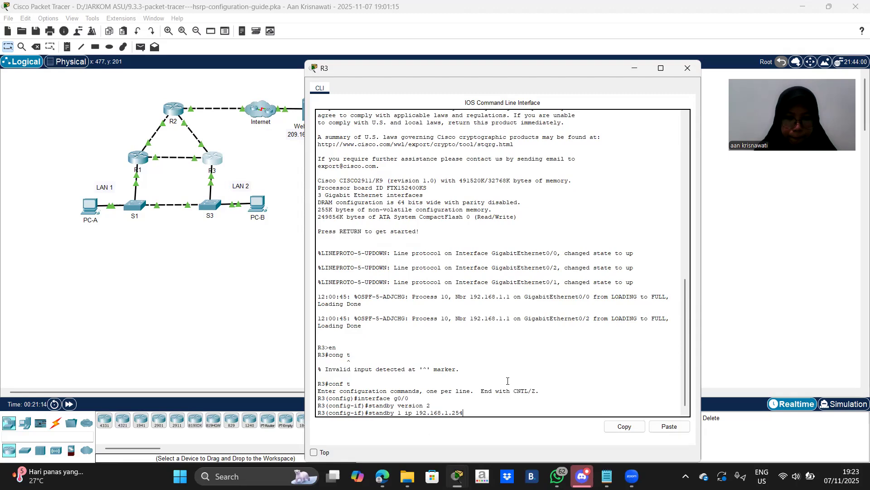
{"action": "key", "text": "Return"}
{"action": "key", "text": "Return"}
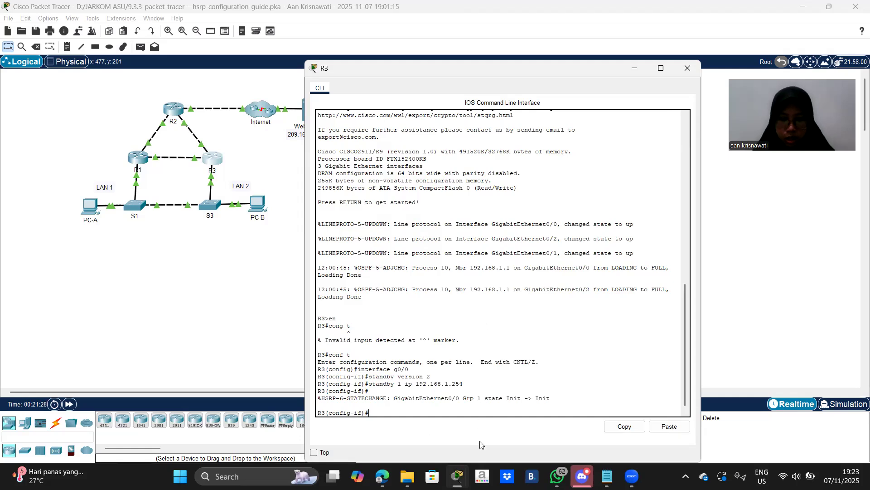
Step: Consult the activity's Step 3 verification instructions, then leave R1's interface configuration mode with exit
{"action": "mouse_move", "coordinate": [466, 474]}
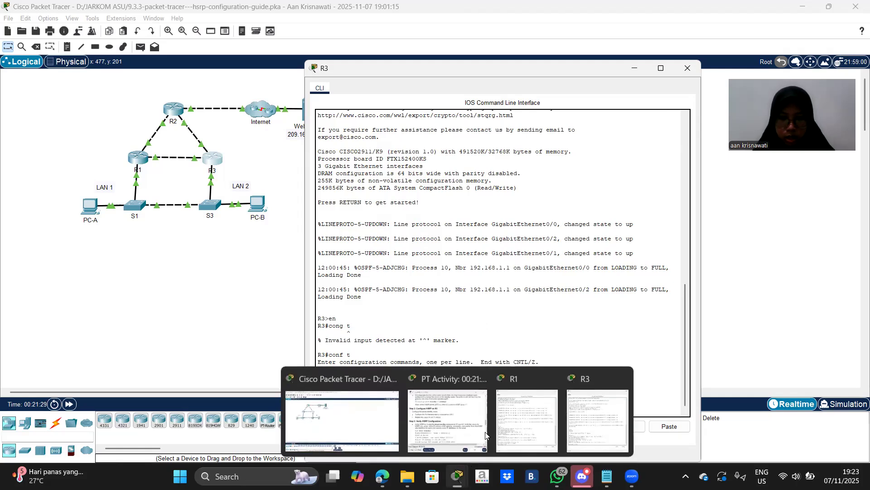
{"action": "left_click", "coordinate": [525, 421]}
{"action": "left_click", "coordinate": [447, 423]}
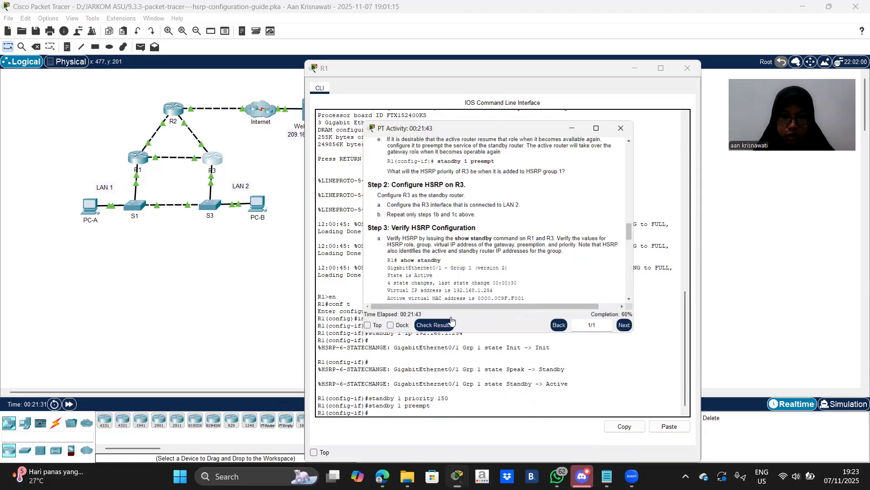
{"action": "scroll", "coordinate": [456, 255], "scroll_direction": "down", "scroll_amount": 5}
{"action": "scroll", "coordinate": [455, 256], "scroll_direction": "up", "scroll_amount": 1}
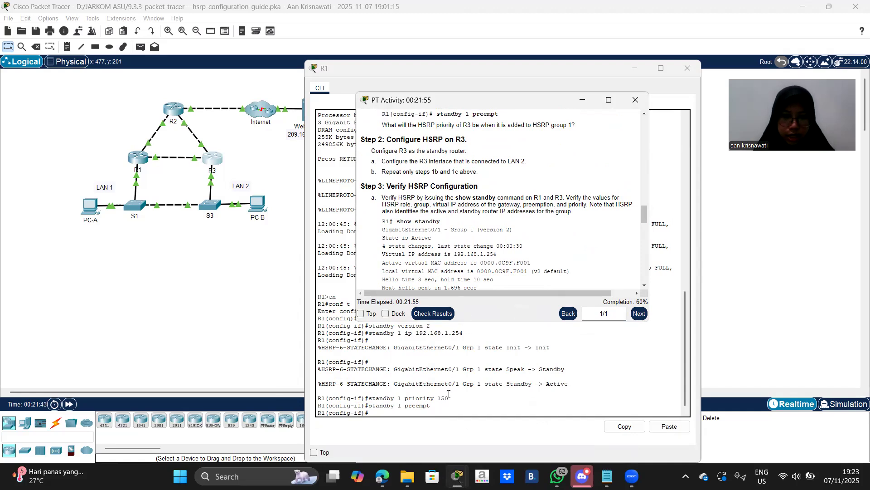
{"action": "mouse_move", "coordinate": [458, 475]}
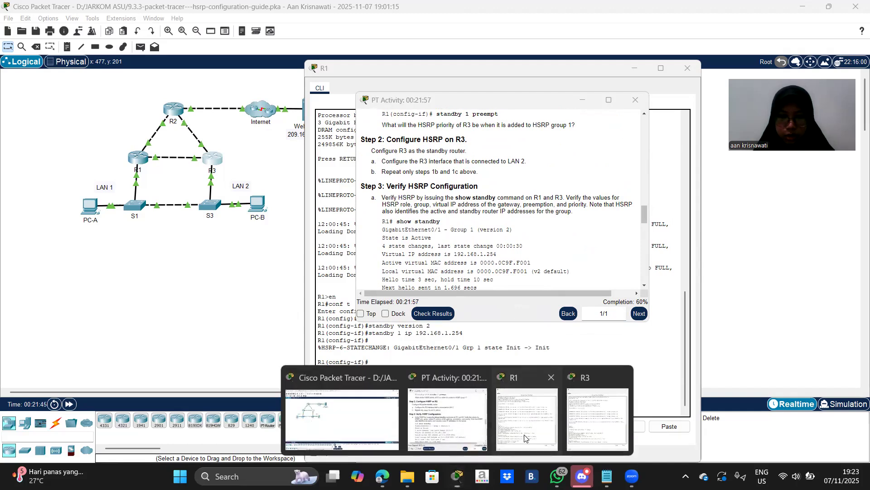
{"action": "left_click", "coordinate": [525, 438]}
{"action": "type", "text": "exit"}
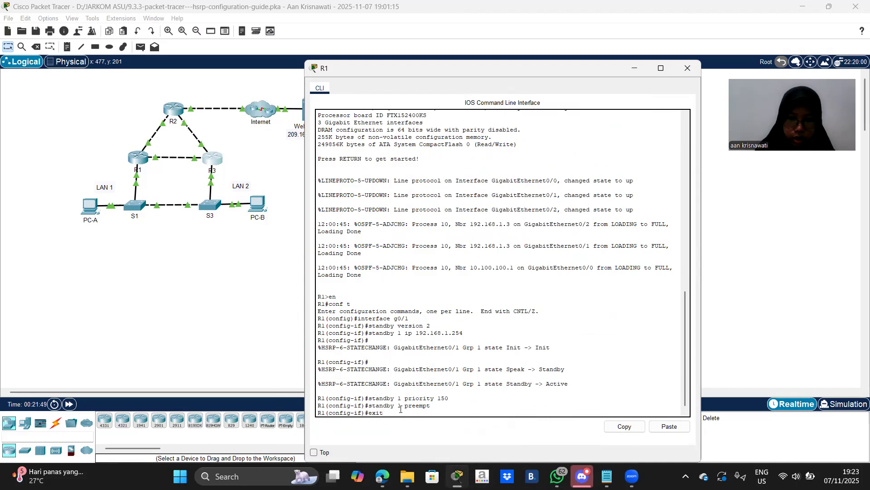
{"action": "key", "text": "Return"}
Step: Return R1 to privileged EXEC mode with end and save its configuration with wr
{"action": "type", "text": "en"}
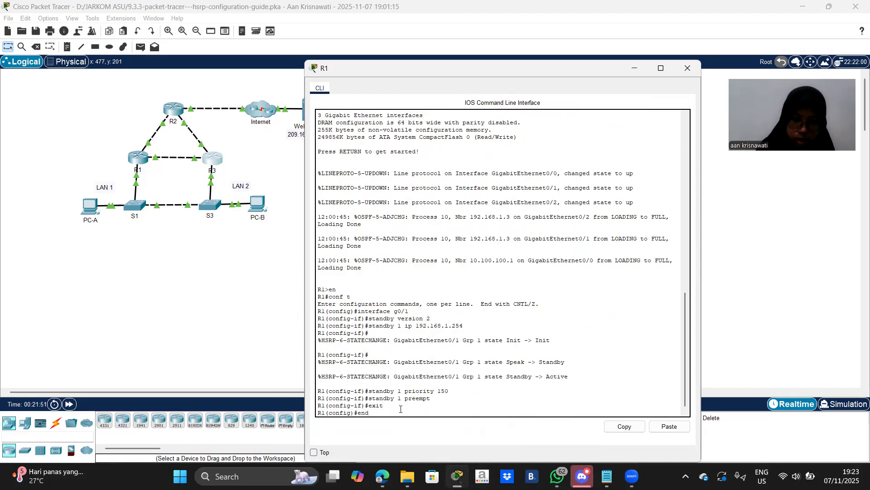
{"action": "type", "text": "d"}
{"action": "key", "text": "Return"}
{"action": "type", "text": "wtr"}
{"action": "key", "text": "BackSpace"}
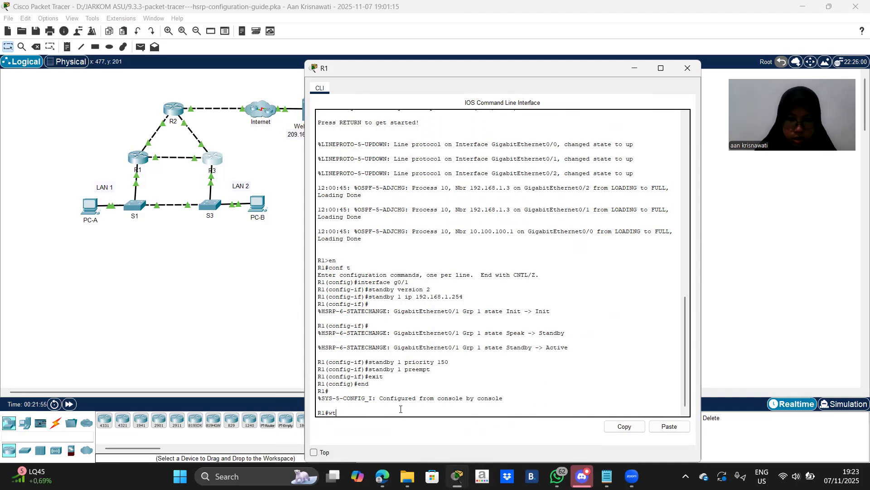
{"action": "type", "text": "r"}
{"action": "key", "text": "Return"}
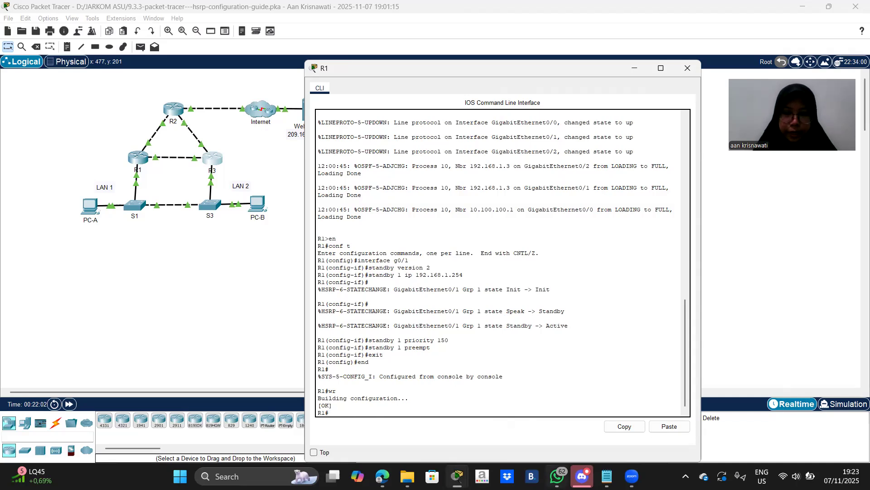
Step: Copy the show standby command from Step 3a of the activity instructions and run it on R1 to verify HSRP
{"action": "mouse_move", "coordinate": [456, 476]}
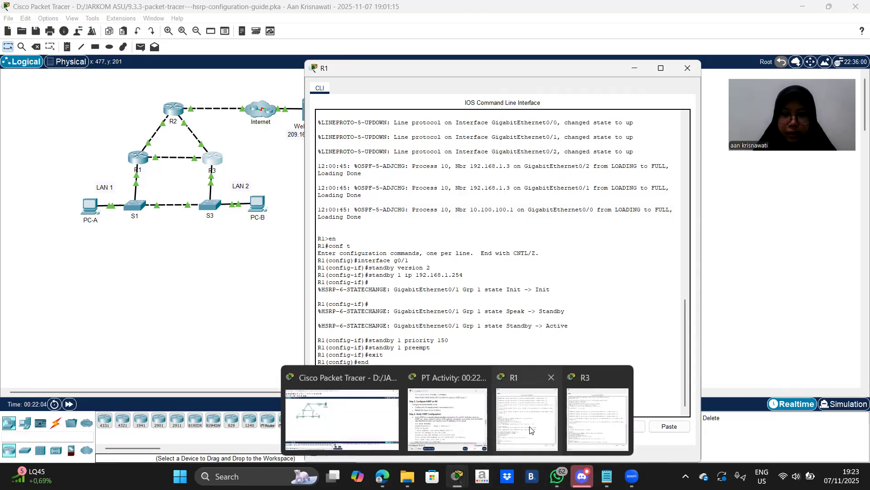
{"action": "left_click", "coordinate": [422, 408]}
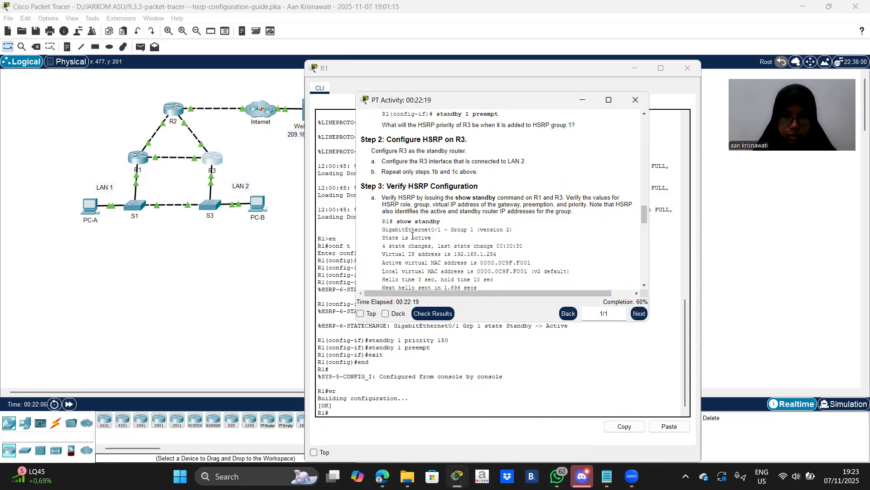
{"action": "left_click_drag", "start_coordinate": [397, 222], "coordinate": [444, 224]}
{"action": "right_click", "coordinate": [448, 225]}
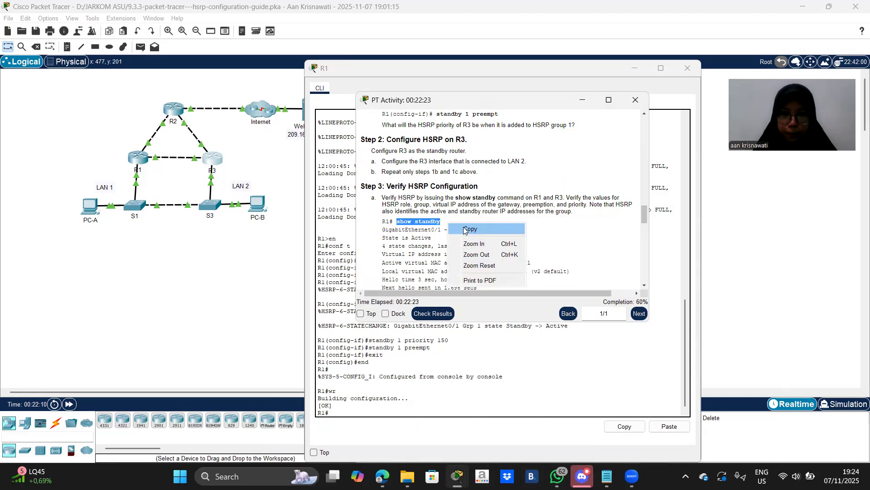
{"action": "left_click", "coordinate": [466, 229]}
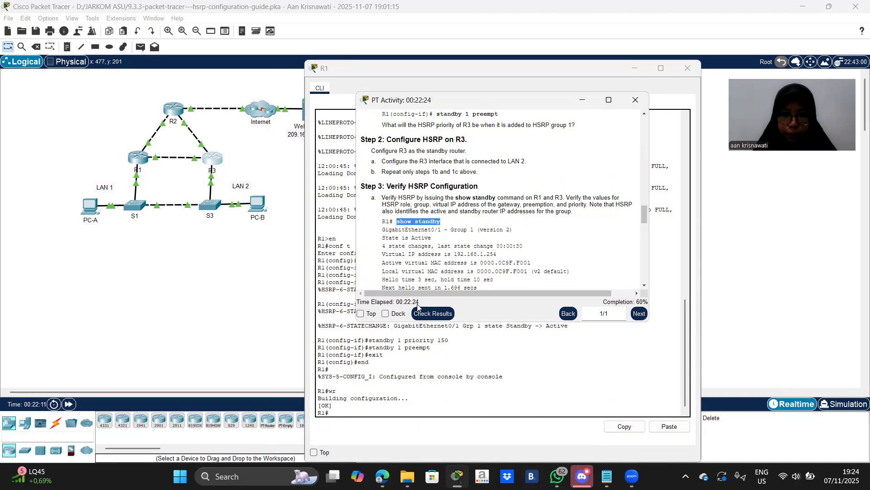
{"action": "right_click", "coordinate": [393, 408]}
{"action": "left_click", "coordinate": [422, 426]}
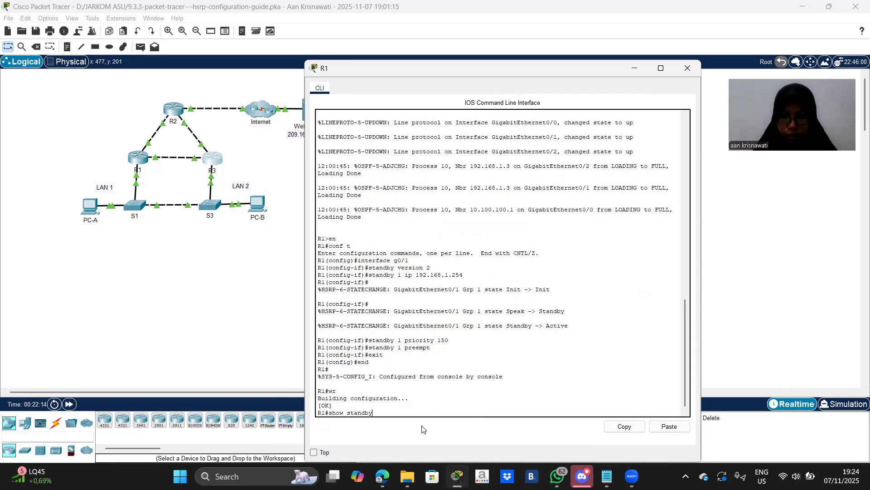
{"action": "key", "text": "Return"}
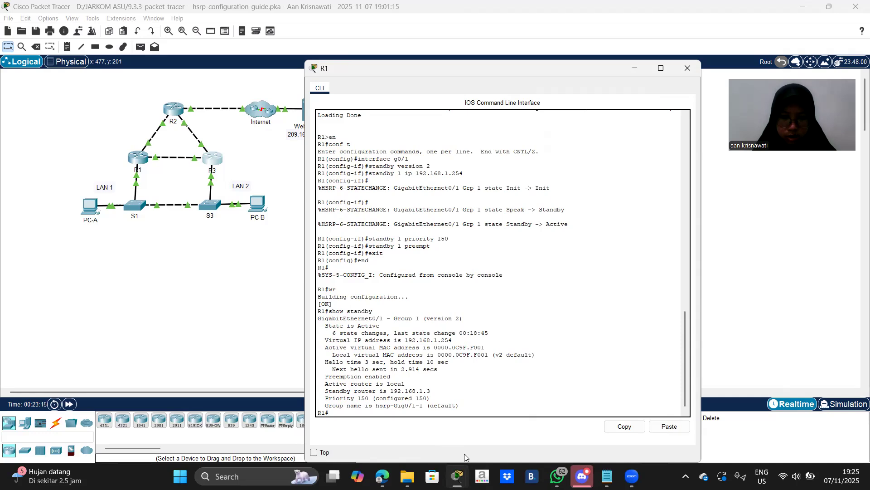
Step: Consult the R3 sample output in the activity instructions, then leave R3's interface configuration mode with exit
{"action": "mouse_move", "coordinate": [457, 476]}
{"action": "left_click", "coordinate": [463, 431]}
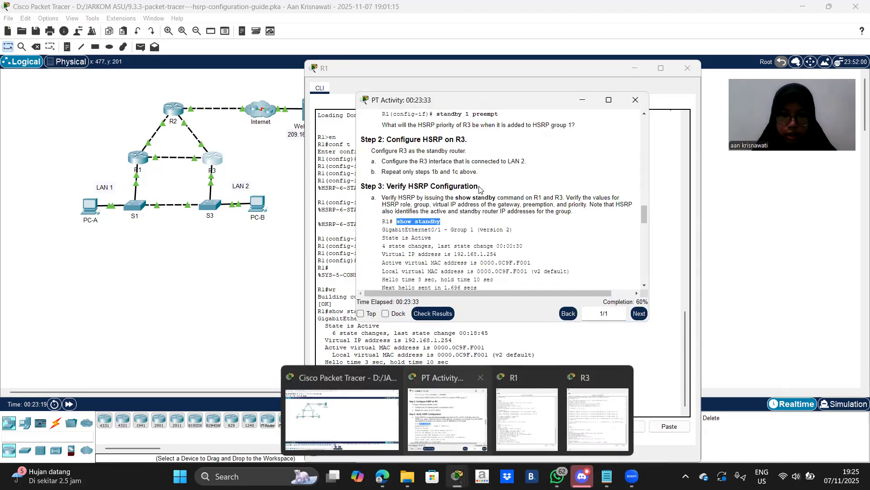
{"action": "scroll", "coordinate": [479, 190], "scroll_direction": "down", "scroll_amount": 7}
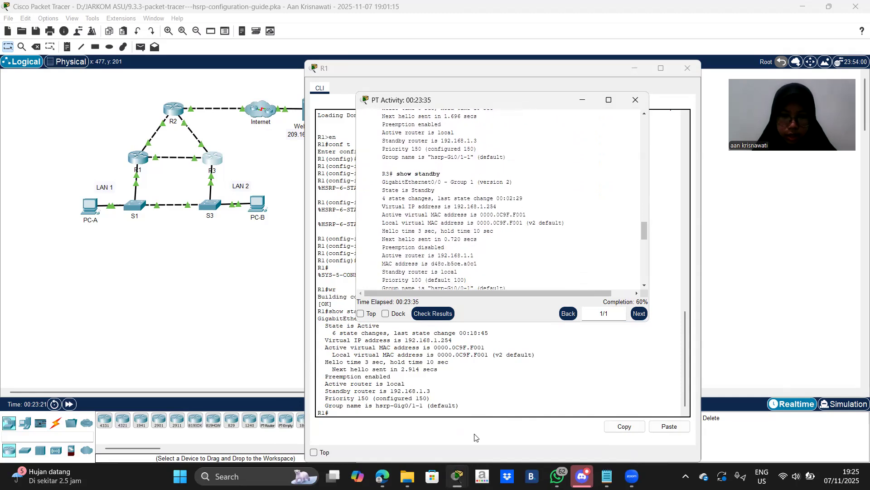
{"action": "mouse_move", "coordinate": [457, 476]}
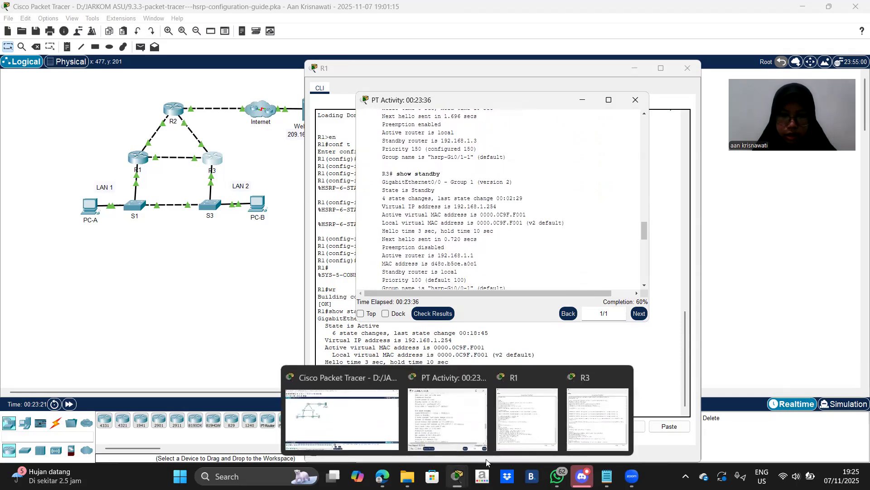
{"action": "left_click", "coordinate": [584, 428]}
{"action": "key", "text": "Return"}
{"action": "type", "text": "exit"}
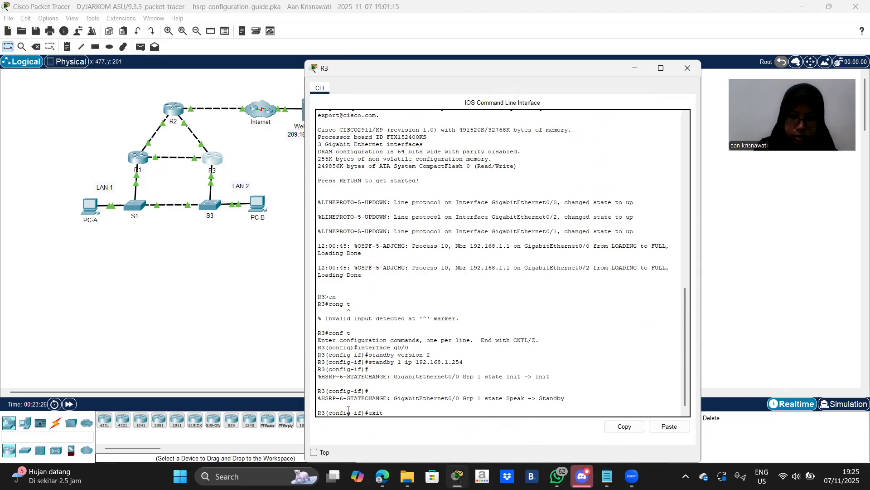
{"action": "key", "text": "Return"}
Step: Return R3 to privileged EXEC mode with end and save its configuration with wr
{"action": "type", "text": "en"}
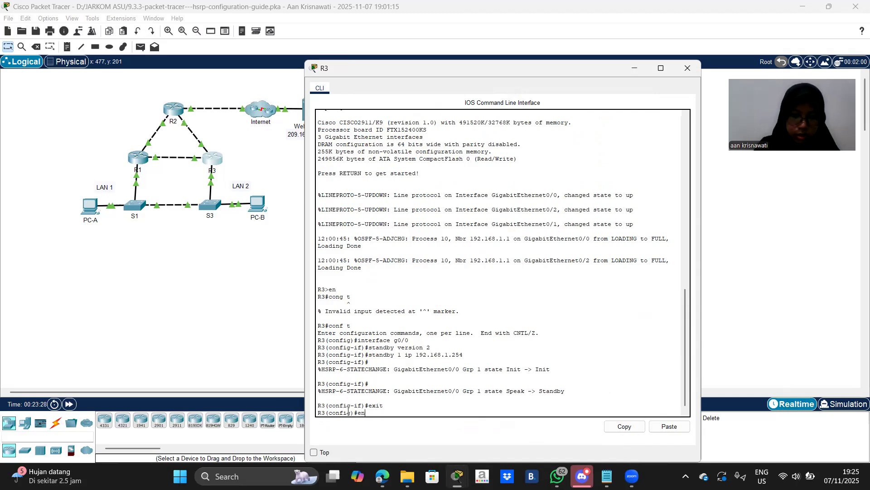
{"action": "type", "text": "d"}
{"action": "key", "text": "Return"}
{"action": "key", "text": "Return"}
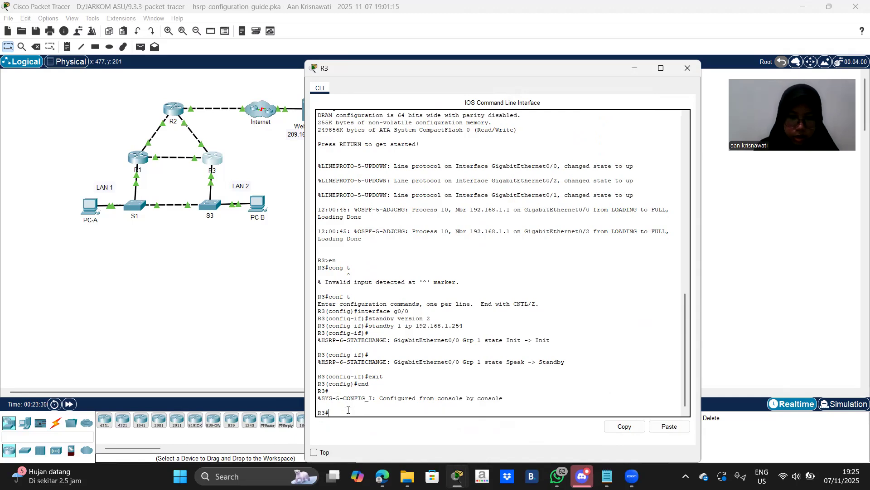
{"action": "type", "text": "wr"}
{"action": "key", "text": "Return"}
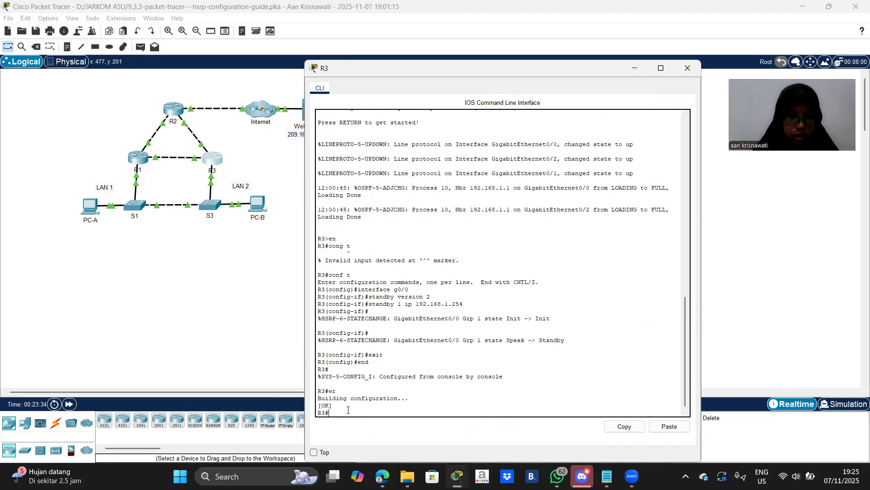
Step: Paste and run the copied show standby command on R3 to check its HSRP role, virtual IP, preemption and priority
{"action": "right_click", "coordinate": [349, 409]}
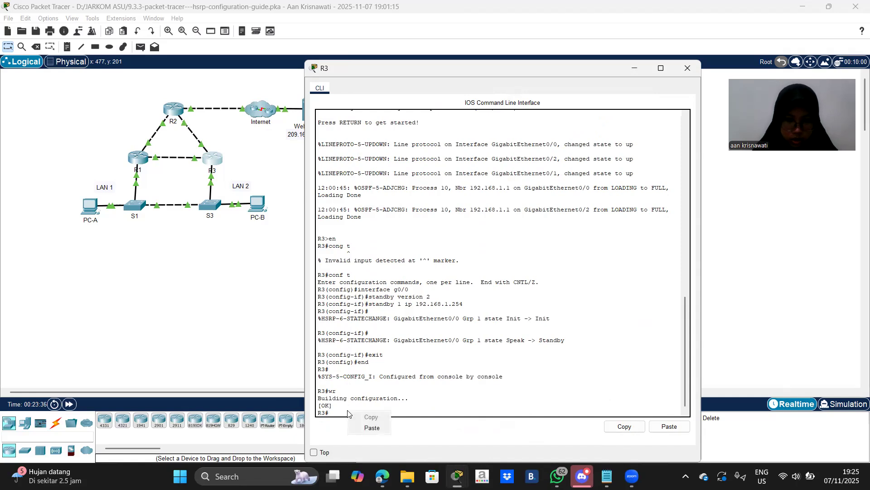
{"action": "left_click", "coordinate": [368, 426]}
{"action": "key", "text": "Return"}
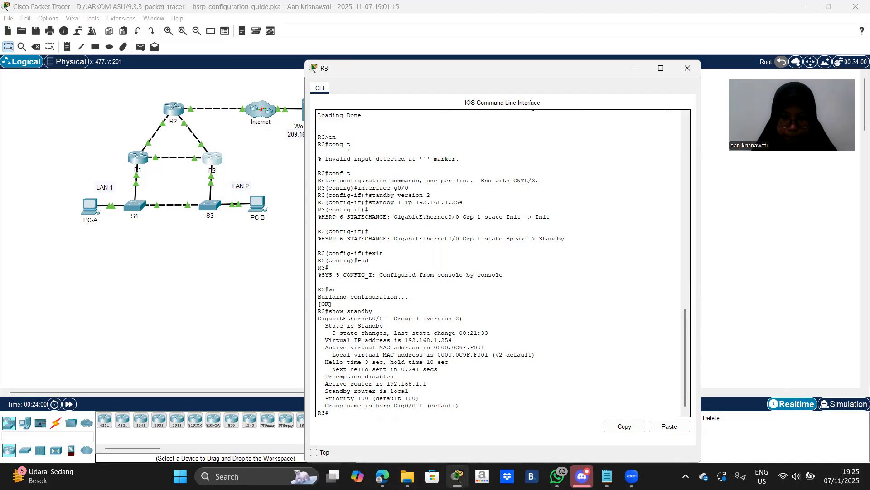
Step: Copy the show standby brief command from Step 3b of the activity instructions
{"action": "mouse_move", "coordinate": [469, 474]}
{"action": "left_click", "coordinate": [475, 442]}
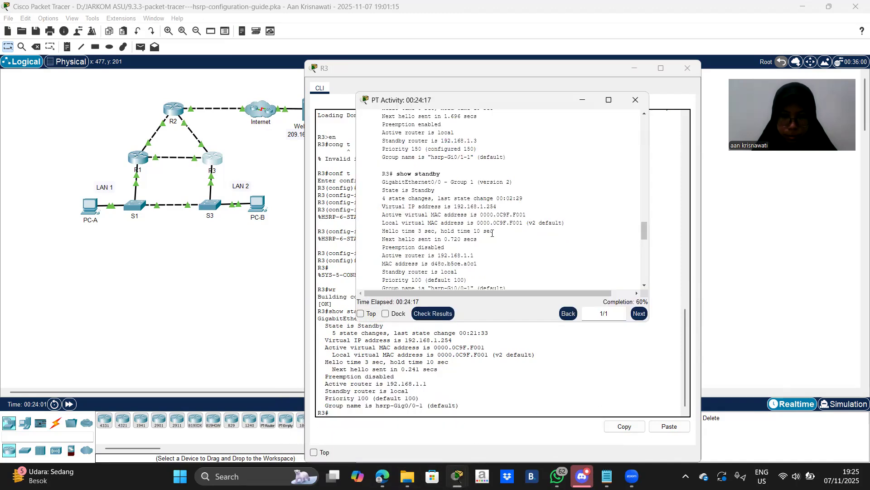
{"action": "scroll", "coordinate": [492, 234], "scroll_direction": "down", "scroll_amount": 5}
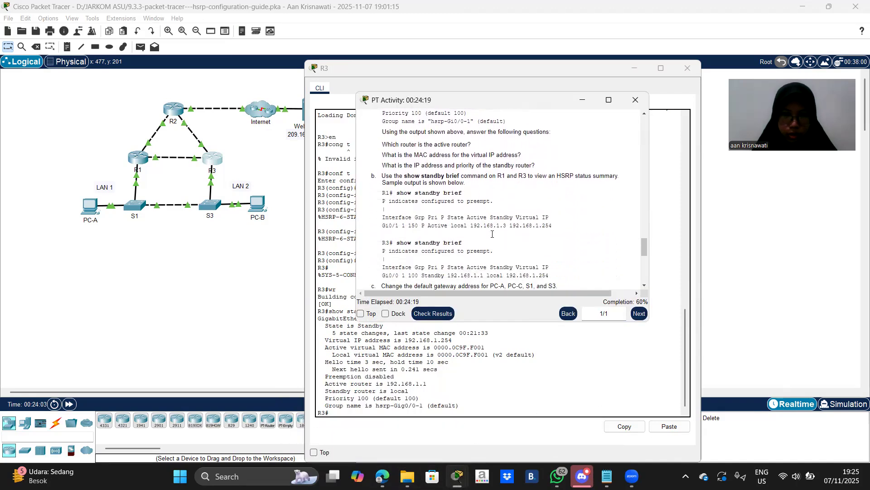
{"action": "scroll", "coordinate": [418, 226], "scroll_direction": "down", "scroll_amount": 1}
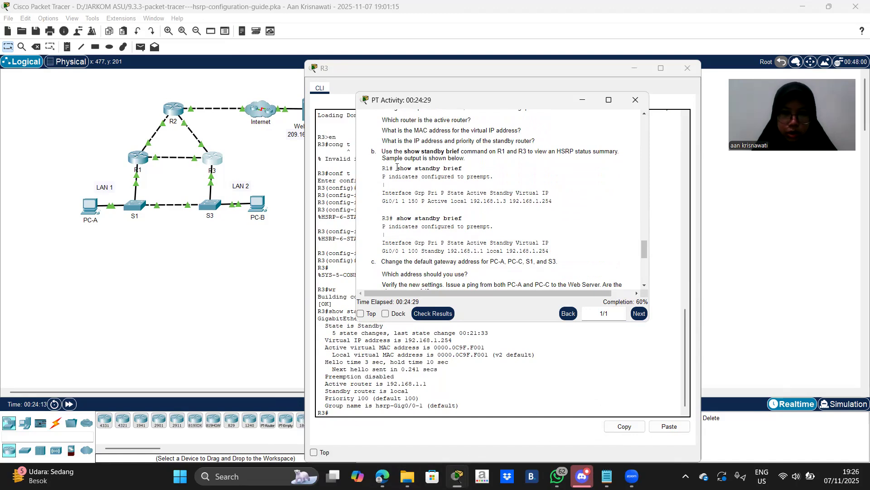
{"action": "left_click_drag", "start_coordinate": [396, 168], "coordinate": [468, 166]}
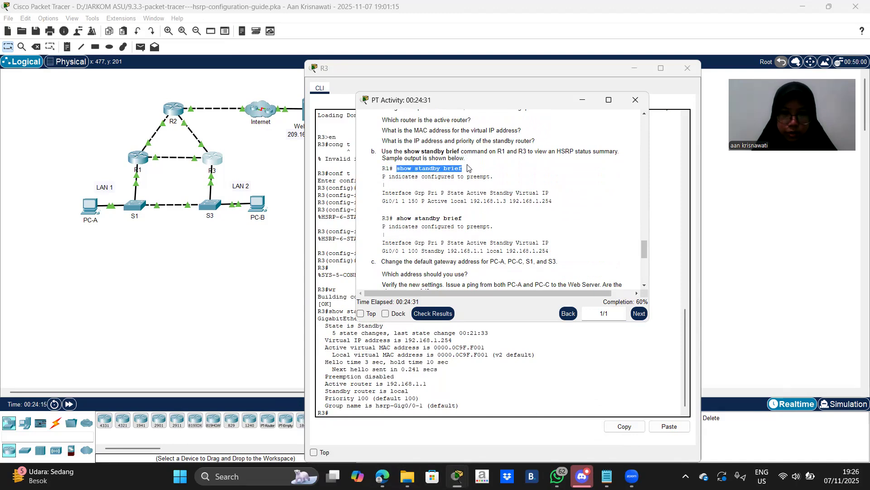
{"action": "right_click", "coordinate": [467, 166]}
{"action": "left_click", "coordinate": [482, 174]}
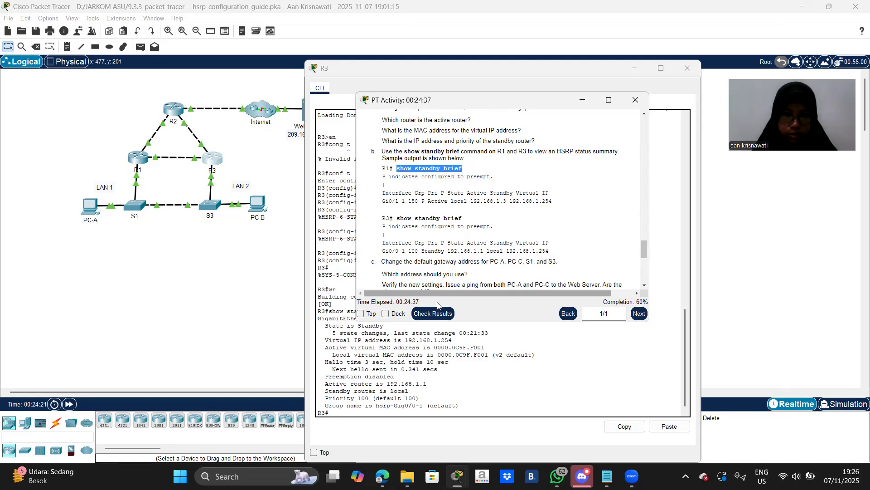
Step: Paste and run show standby brief on R1 to view its HSRP status summary
{"action": "mouse_move", "coordinate": [407, 476]}
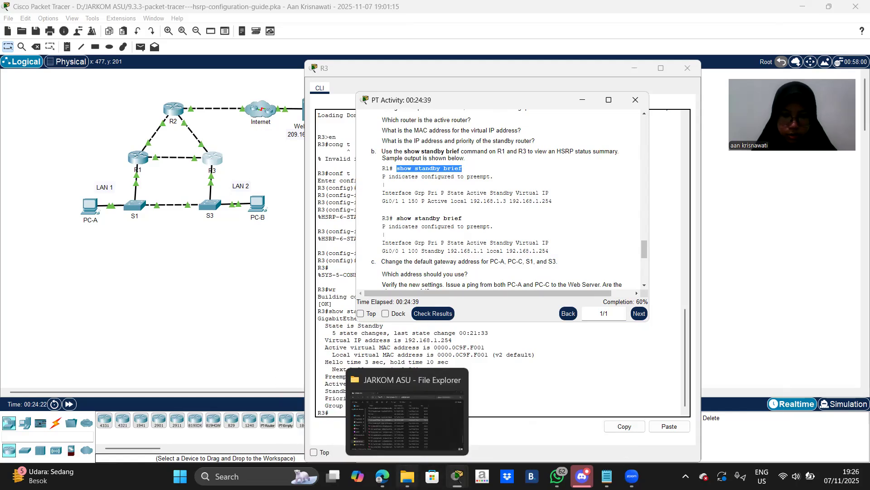
{"action": "mouse_move", "coordinate": [457, 476]}
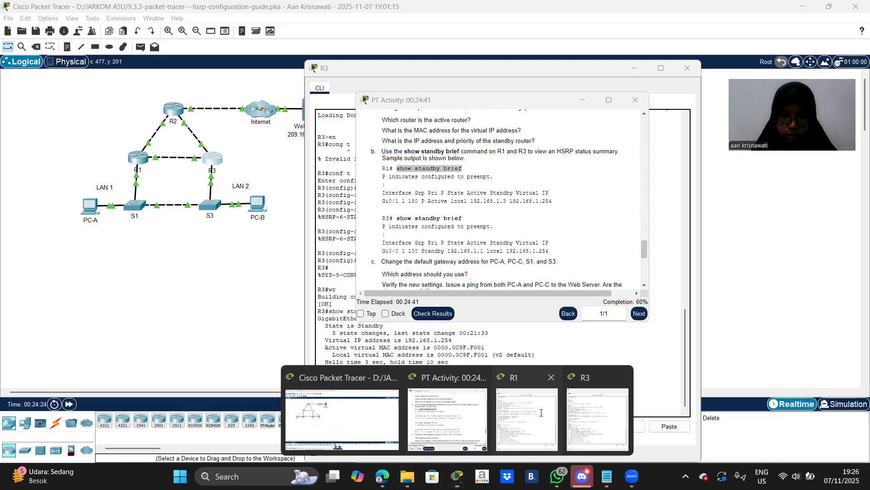
{"action": "left_click", "coordinate": [540, 413]}
{"action": "right_click", "coordinate": [384, 409]}
{"action": "left_click", "coordinate": [402, 427]}
{"action": "key", "text": "Return"}
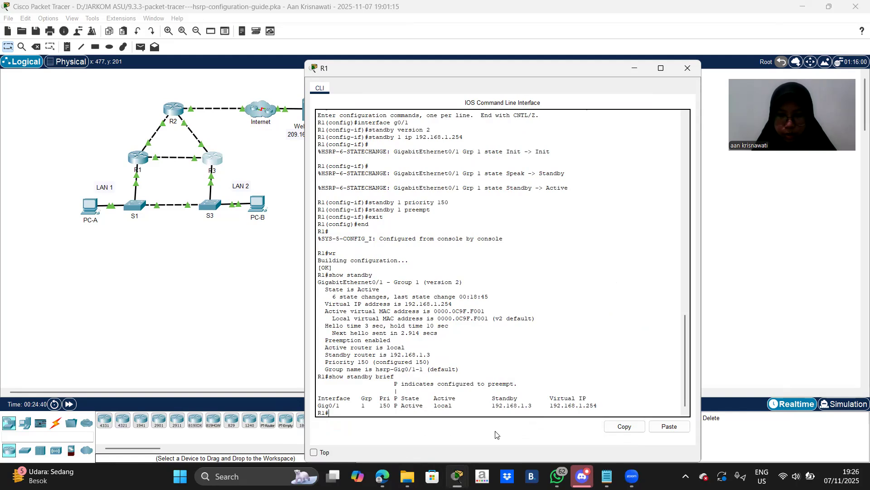
Step: Enter the show standby brief command at R3's privileged EXEC prompt
{"action": "mouse_move", "coordinate": [450, 475]}
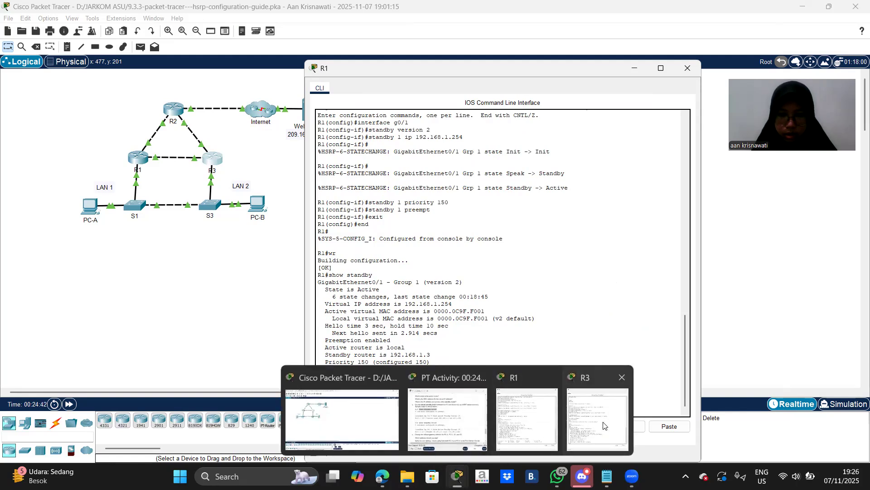
{"action": "left_click", "coordinate": [604, 410]}
{"action": "type", "text": "show standby brief"}
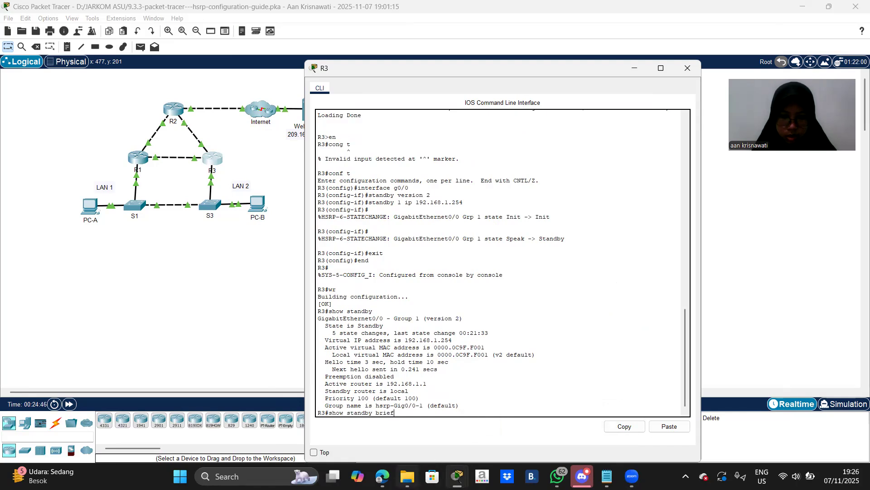
Step: Review Step 3b of the activity instructions and run show standby brief on R3 to view its HSRP status summary
{"action": "mouse_move", "coordinate": [457, 476]}
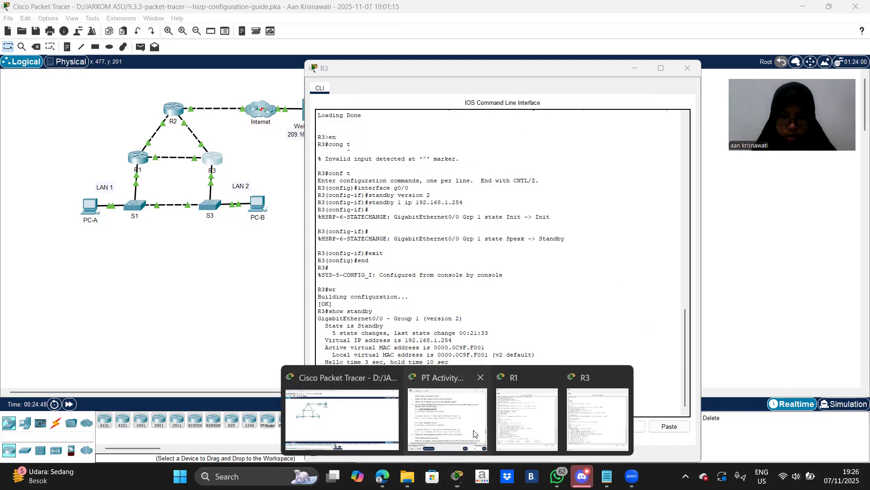
{"action": "left_click", "coordinate": [474, 434]}
{"action": "scroll", "coordinate": [483, 234], "scroll_direction": "down", "scroll_amount": 1}
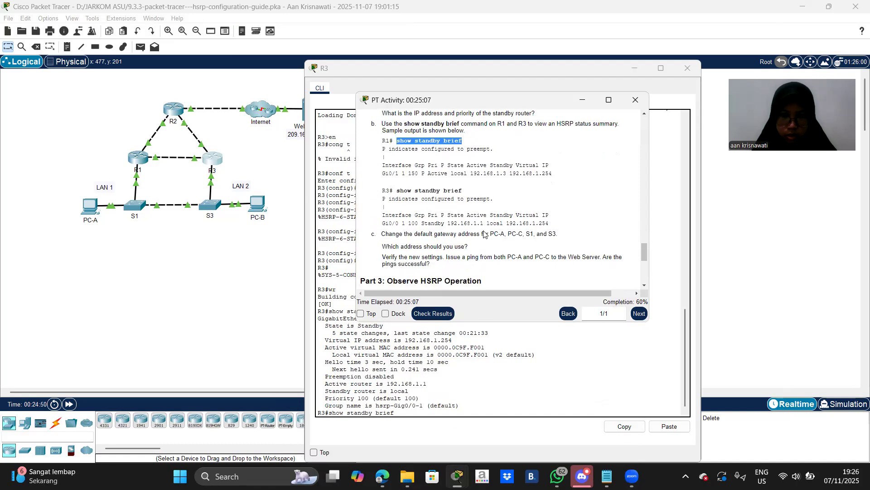
{"action": "left_click", "coordinate": [416, 414]}
{"action": "key", "text": "Return"}
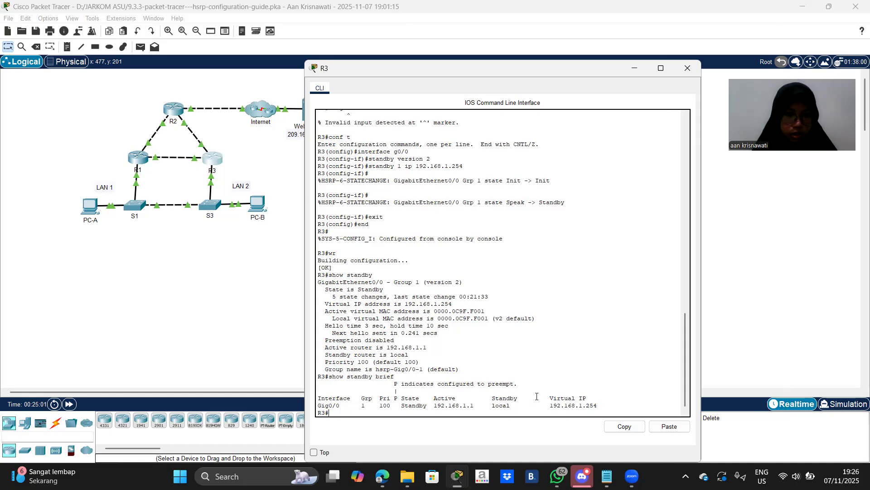
Step: Copy the tracert 209.165.200.226 command from Part 3, Step 1 of the activity instructions
{"action": "mouse_move", "coordinate": [457, 476]}
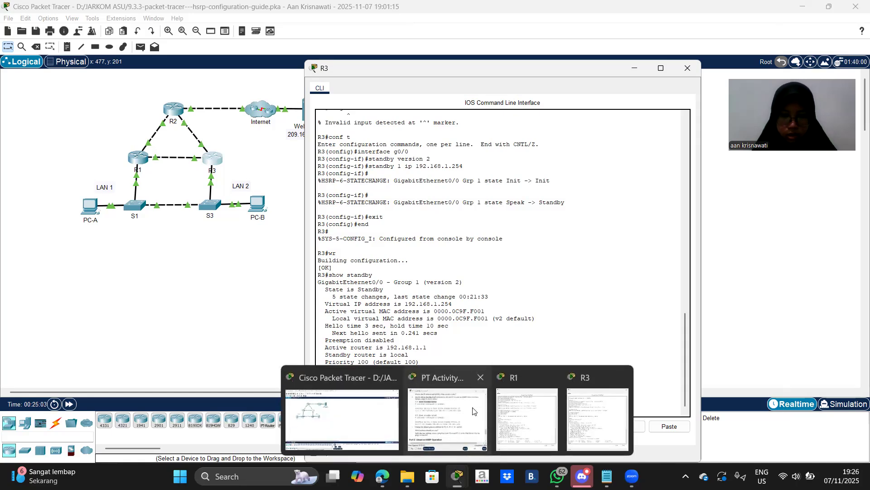
{"action": "left_click", "coordinate": [452, 425]}
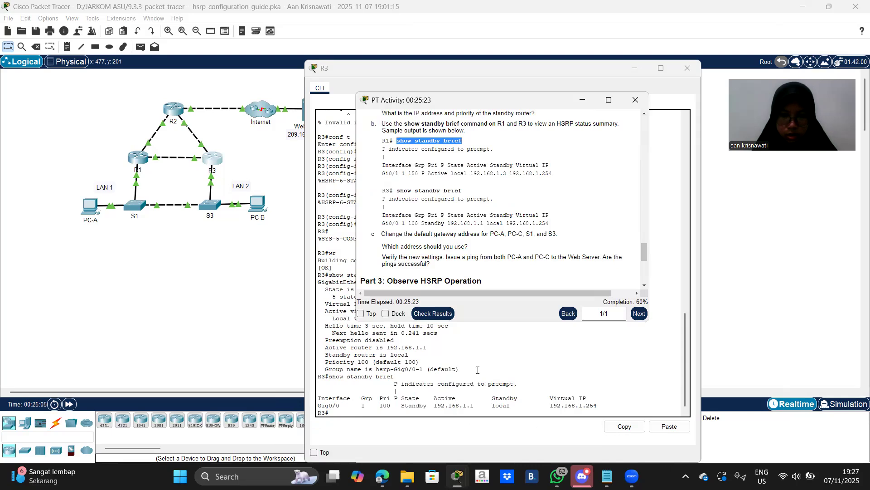
{"action": "scroll", "coordinate": [504, 236], "scroll_direction": "down", "scroll_amount": 6}
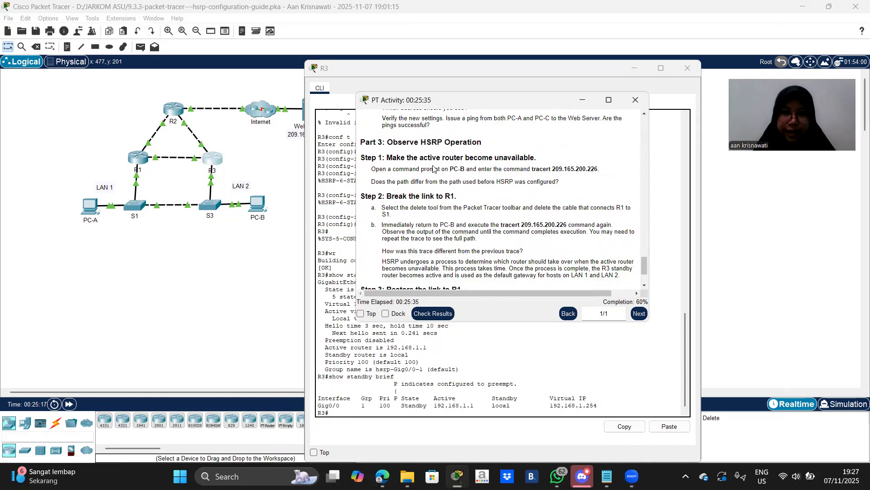
{"action": "scroll", "coordinate": [447, 173], "scroll_direction": "down", "scroll_amount": 2}
{"action": "scroll", "coordinate": [498, 158], "scroll_direction": "up", "scroll_amount": 1}
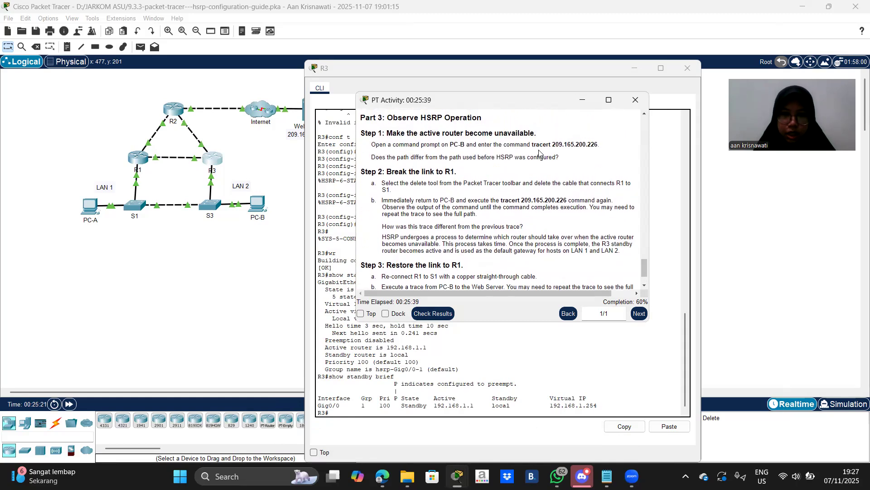
{"action": "left_click_drag", "start_coordinate": [533, 144], "coordinate": [585, 144]}
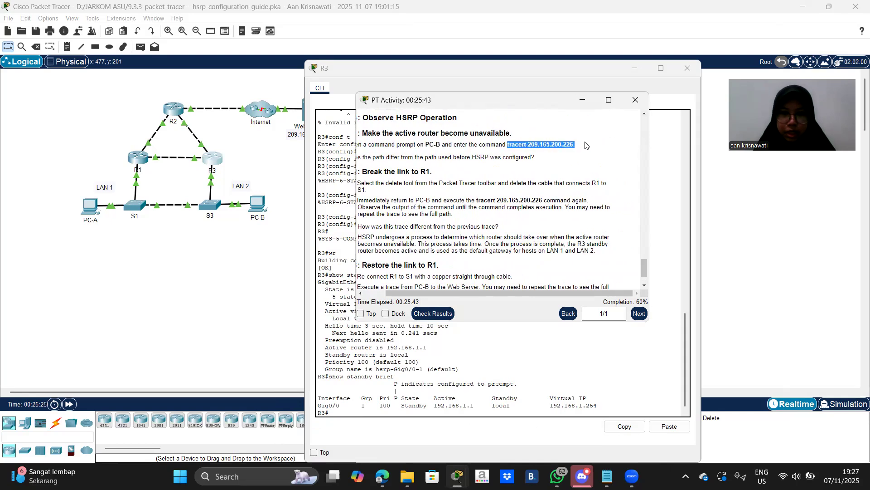
{"action": "right_click", "coordinate": [586, 144]}
{"action": "left_click", "coordinate": [599, 149]}
Step: Paste and run tracert 209.165.200.226 in PC-B's command prompt to trace the path to the Web Server
{"action": "left_click", "coordinate": [582, 101]}
{"action": "left_click", "coordinate": [634, 68]}
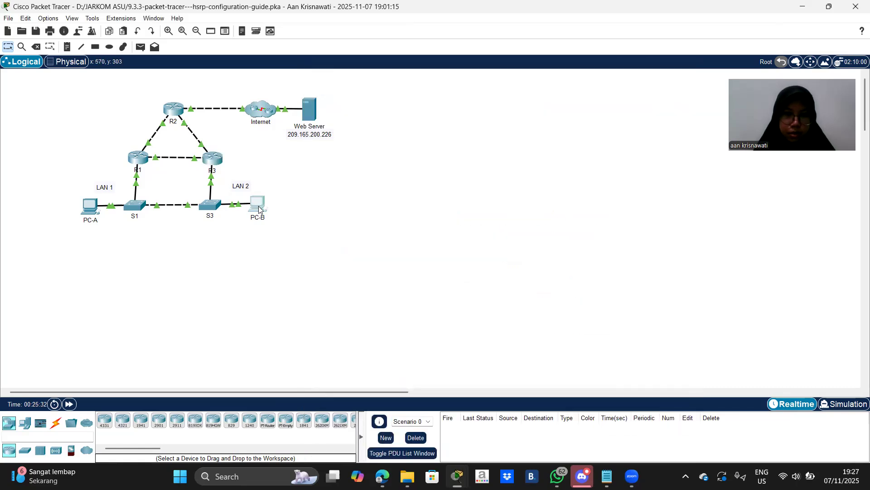
{"action": "left_click", "coordinate": [260, 210]}
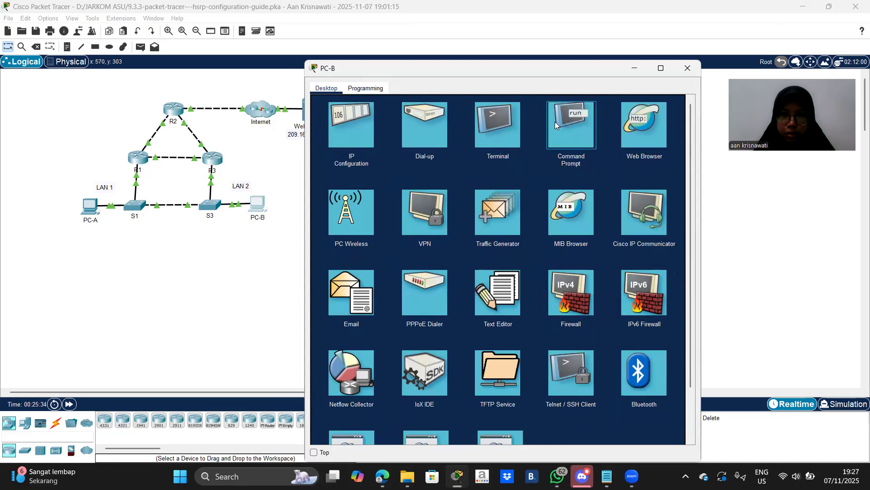
{"action": "left_click", "coordinate": [555, 122]}
{"action": "right_click", "coordinate": [403, 214]}
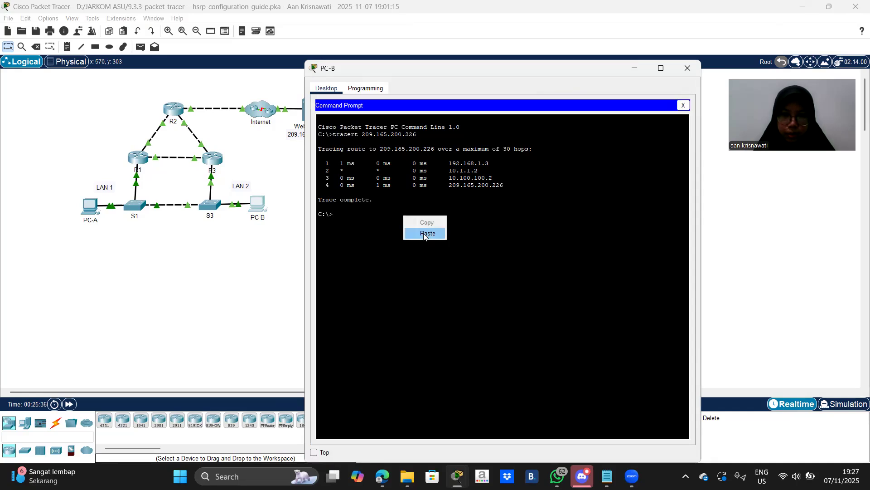
{"action": "left_click", "coordinate": [424, 233]}
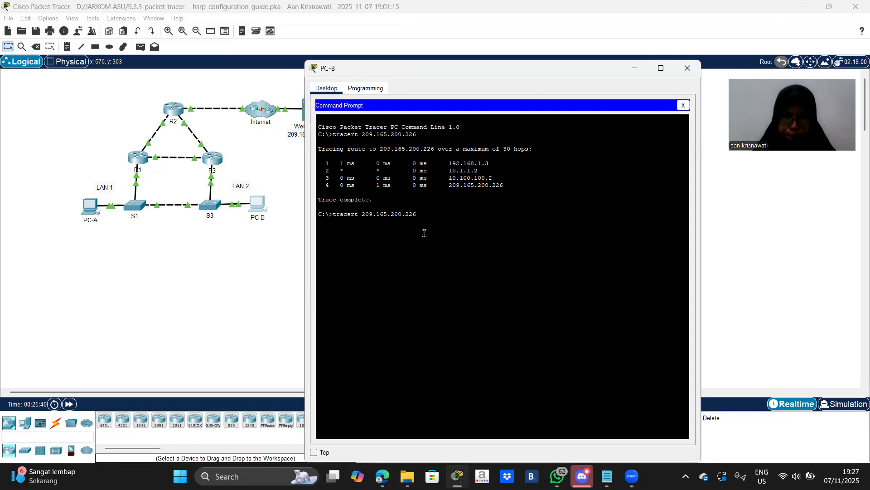
{"action": "key", "text": "Return"}
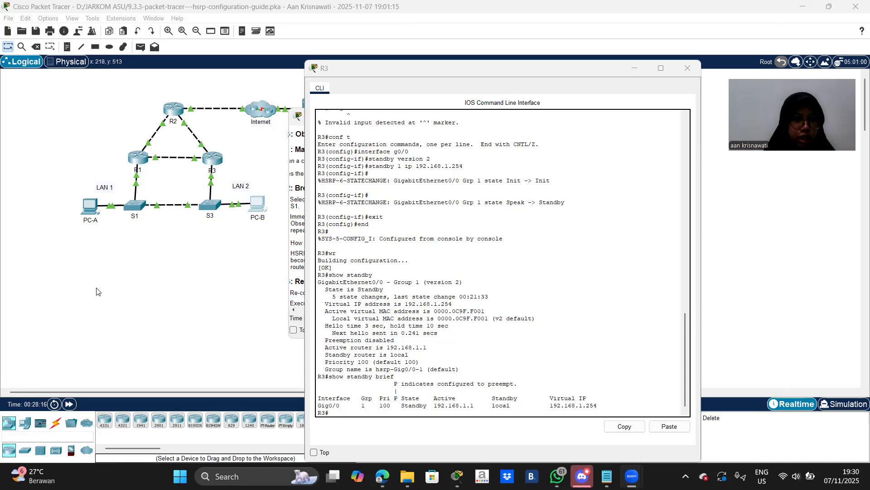
Step: Set PC-A's IPv4 default gateway to 192.168.1.254 in its IP configuration and close the PC-A window
{"action": "left_click", "coordinate": [87, 209]}
{"action": "left_click", "coordinate": [87, 209]}
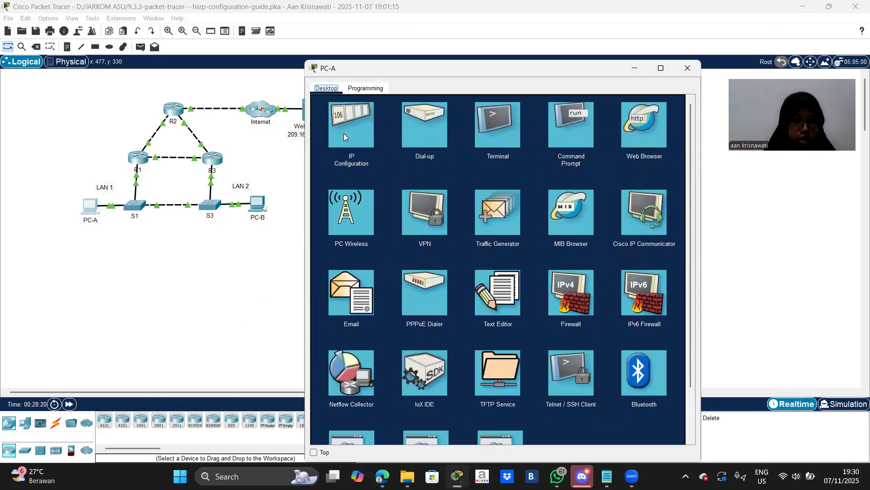
{"action": "left_click", "coordinate": [352, 133]}
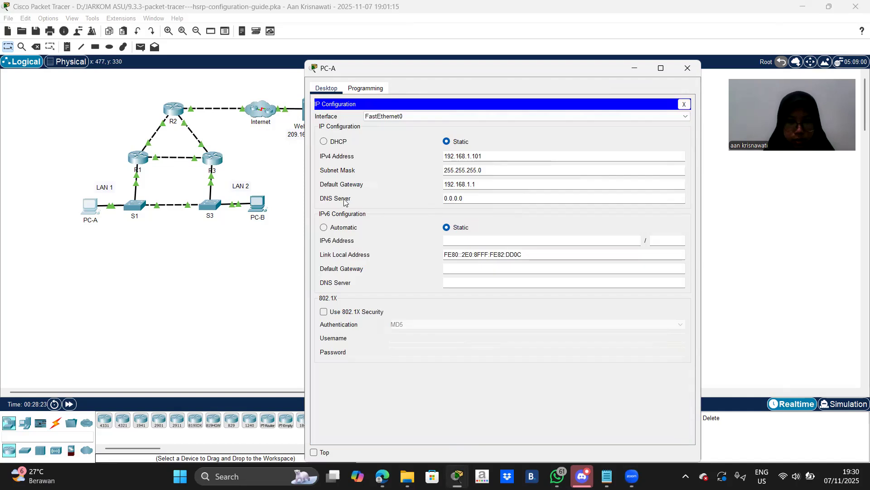
{"action": "left_click", "coordinate": [484, 186]}
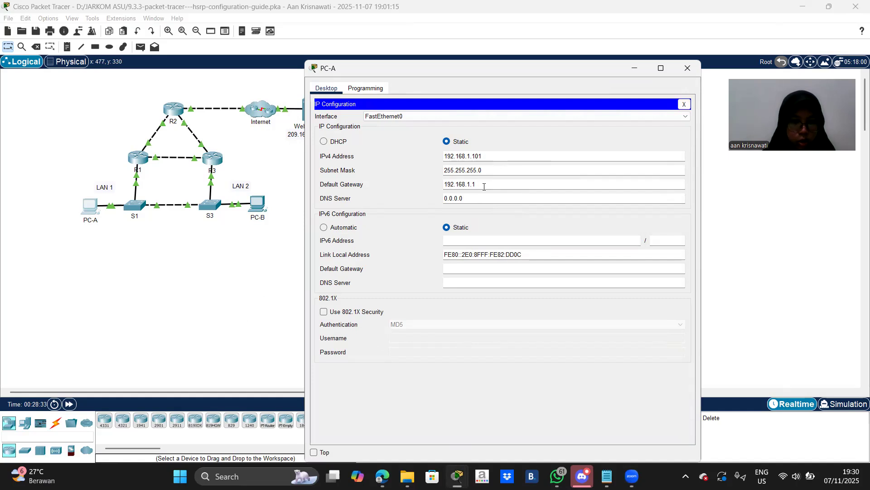
{"action": "key", "text": "BackSpace"}
{"action": "key", "text": "BackSpace"}
{"action": "type", "text": ".254"}
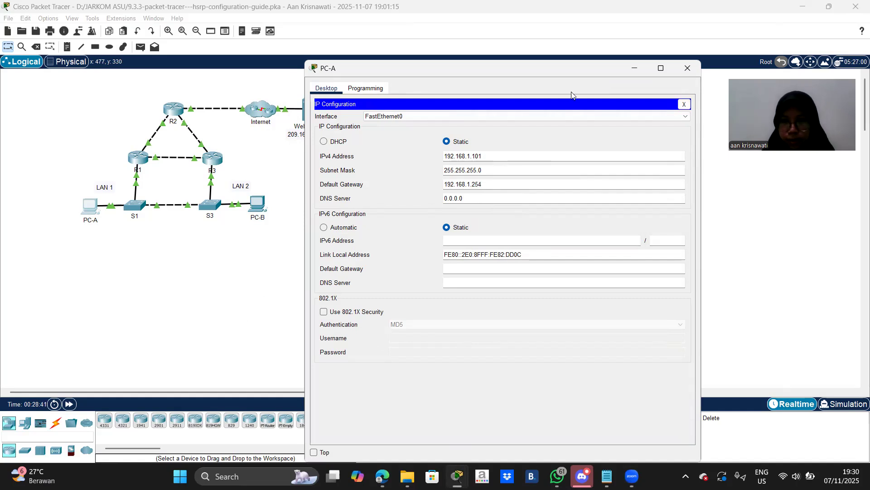
{"action": "left_click", "coordinate": [687, 74]}
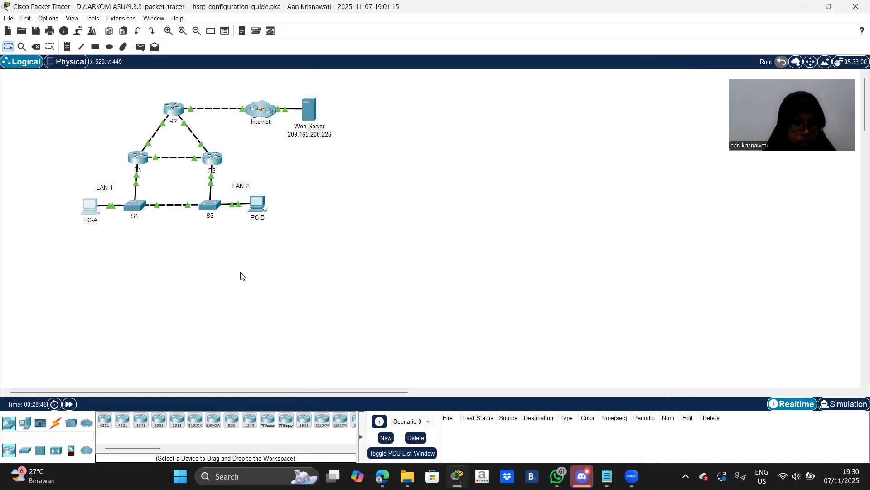
Step: Set PC-B's IPv4 default gateway to 192.168.1.254 in its IP configuration and close the PC-B window
{"action": "left_click", "coordinate": [258, 203]}
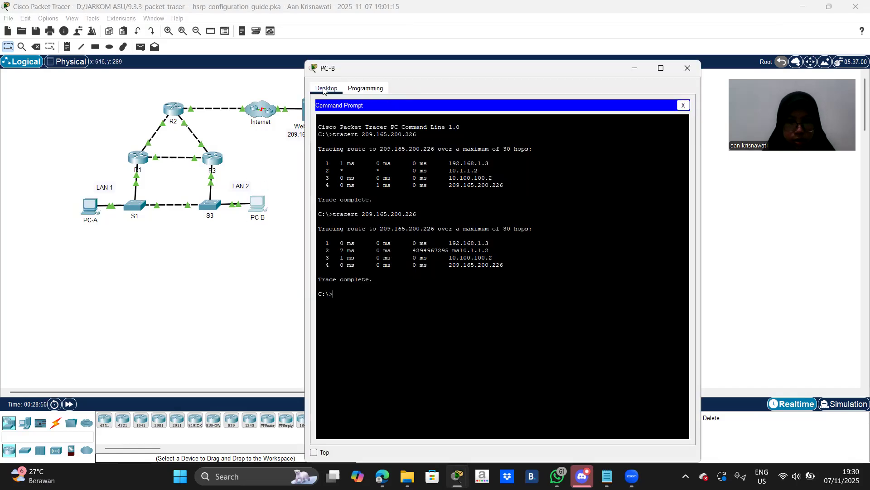
{"action": "left_click", "coordinate": [683, 105]}
{"action": "left_click", "coordinate": [348, 139]}
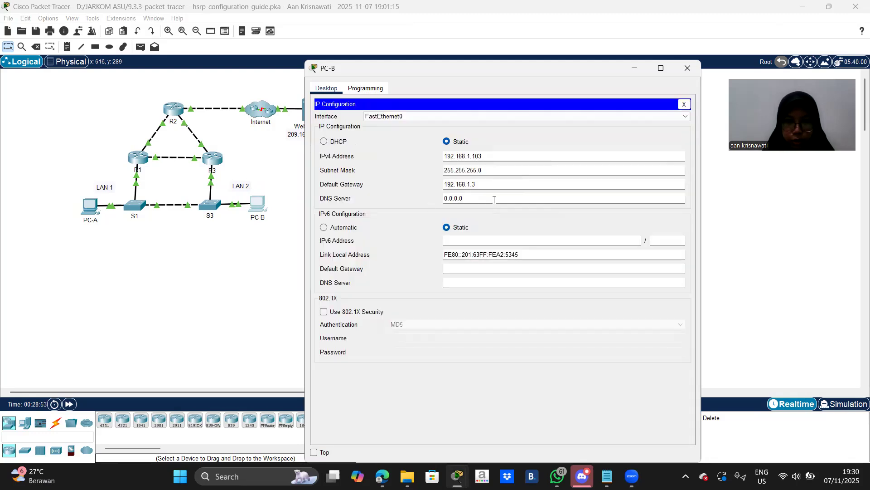
{"action": "key", "text": "BackSpace"}
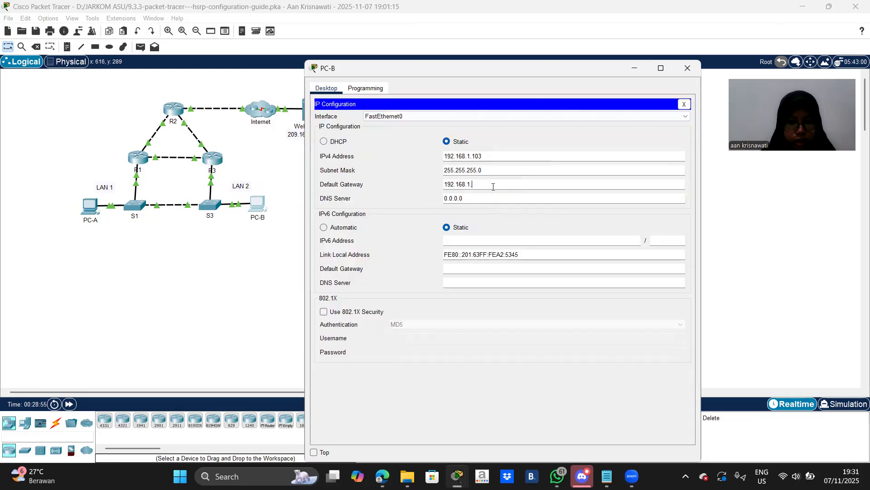
{"action": "type", "text": "254"}
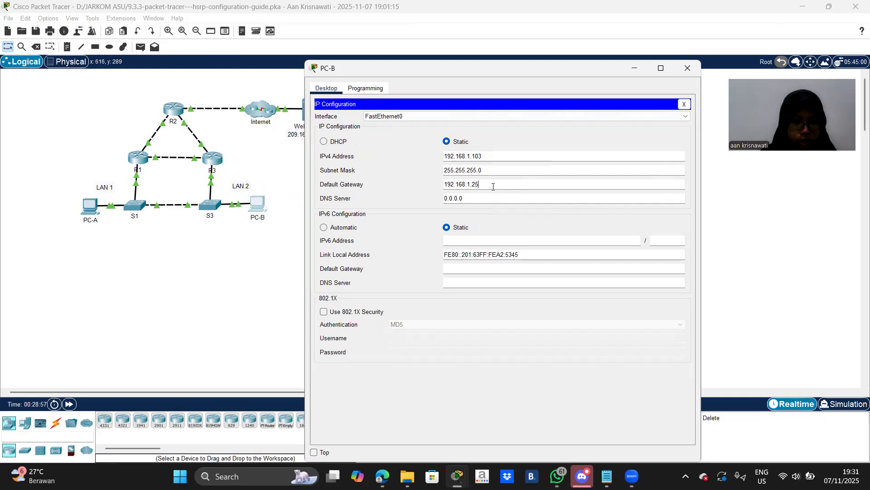
{"action": "left_click", "coordinate": [685, 104]}
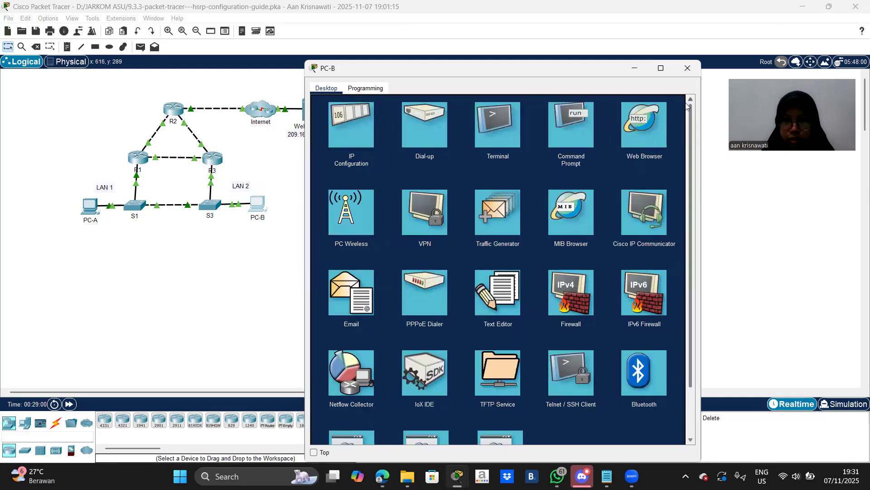
{"action": "left_click", "coordinate": [688, 70]}
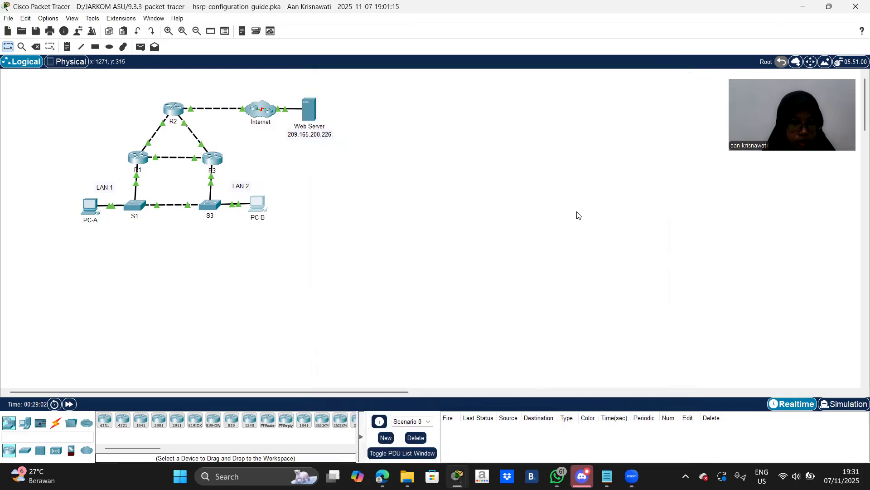
Step: Open S1's CLI and go through privileged EXEC and global configuration mode into interface vlan 1 configuration
{"action": "left_click", "coordinate": [141, 206]}
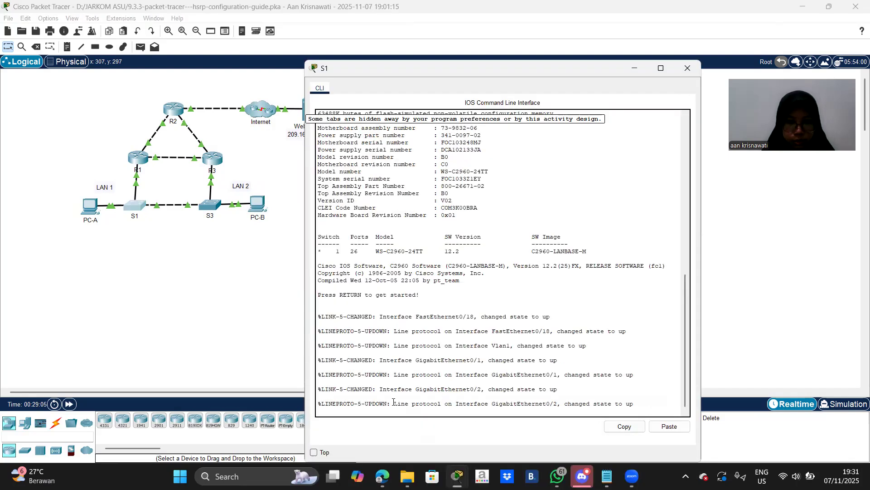
{"action": "key", "text": "Return"}
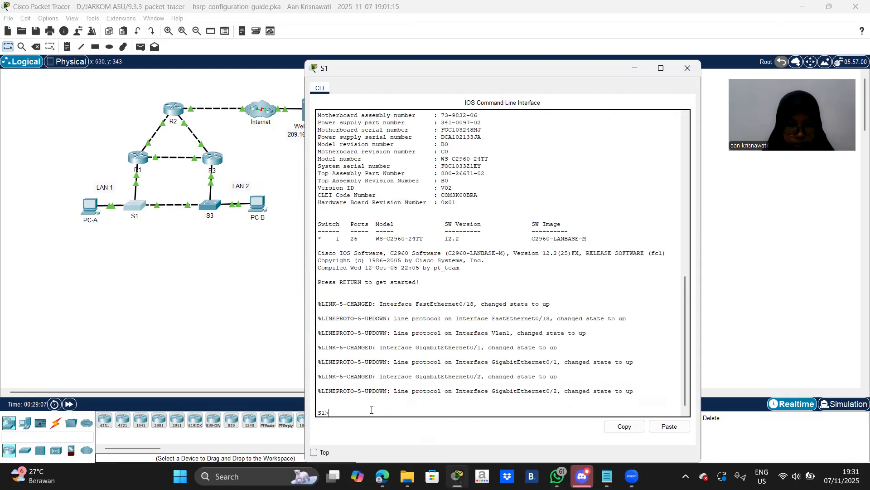
{"action": "type", "text": "en"}
{"action": "key", "text": "Return"}
{"action": "type", "text": "conf t"}
{"action": "key", "text": "Return"}
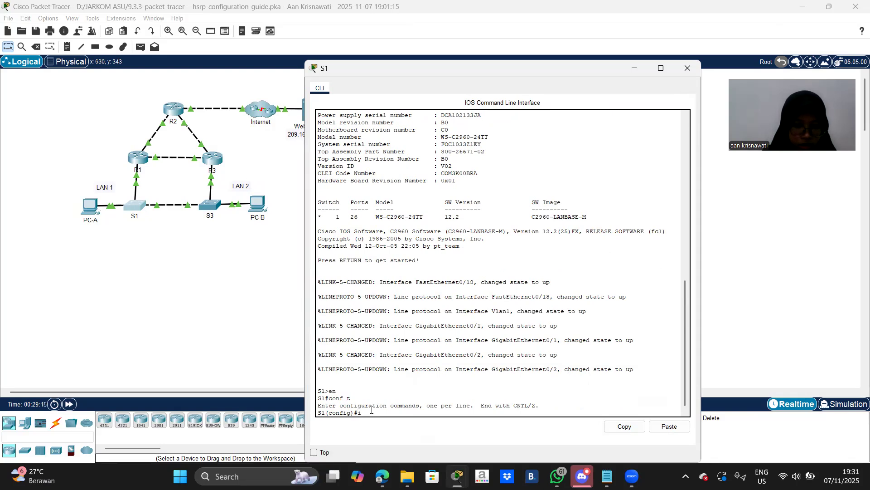
{"action": "type", "text": "interfac"}
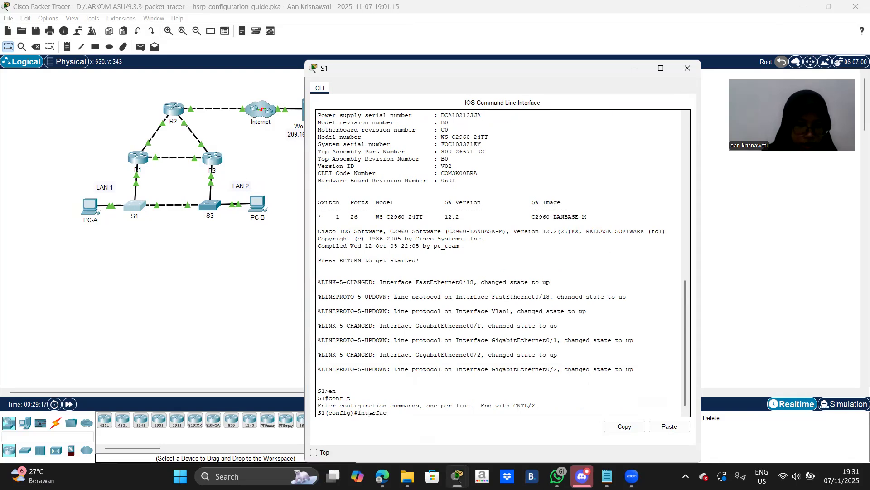
{"action": "type", "text": "e vlan 1"}
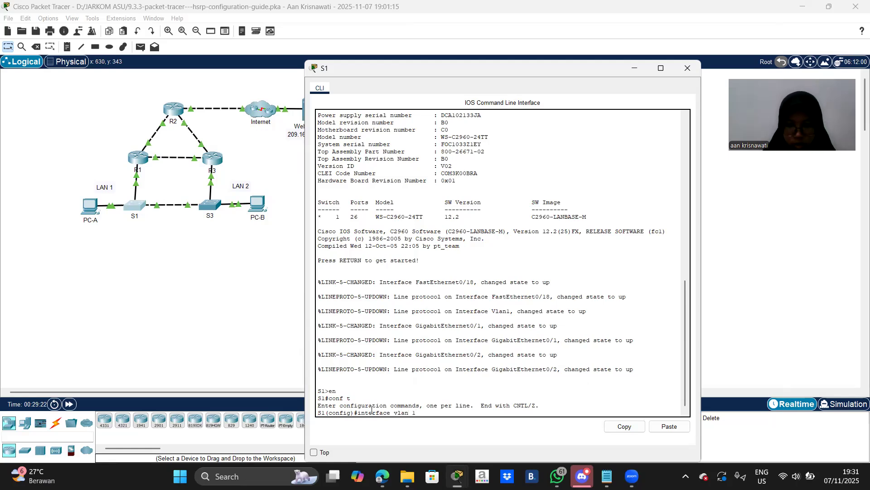
{"action": "key", "text": "Return"}
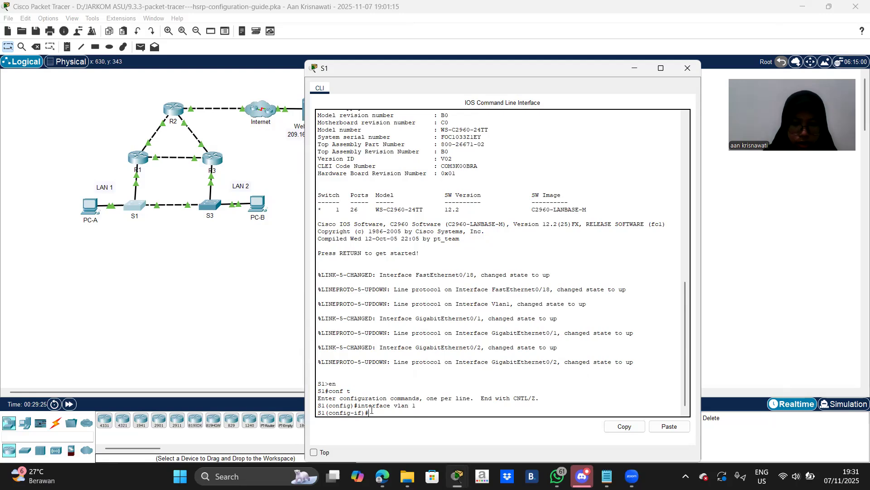
Step: Set S1's default gateway to 192.168.1.254 with the ip default-gateway command
{"action": "type", "text": "ip def"}
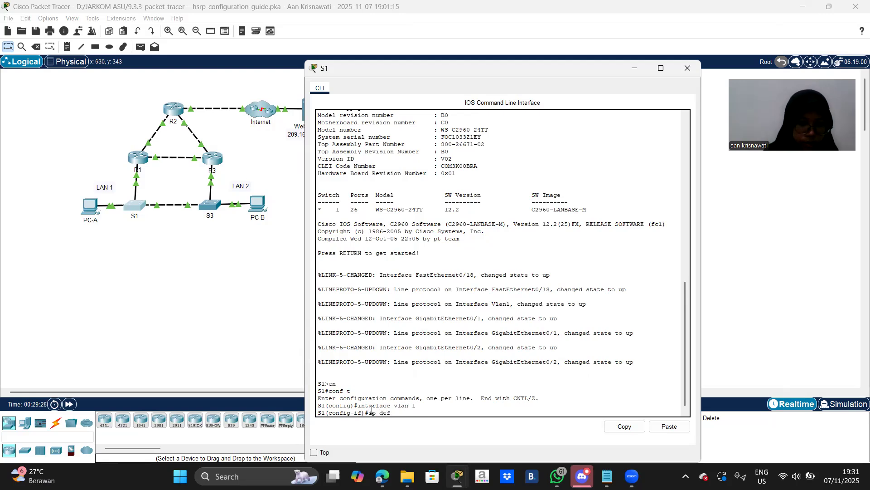
{"action": "type", "text": "ault"}
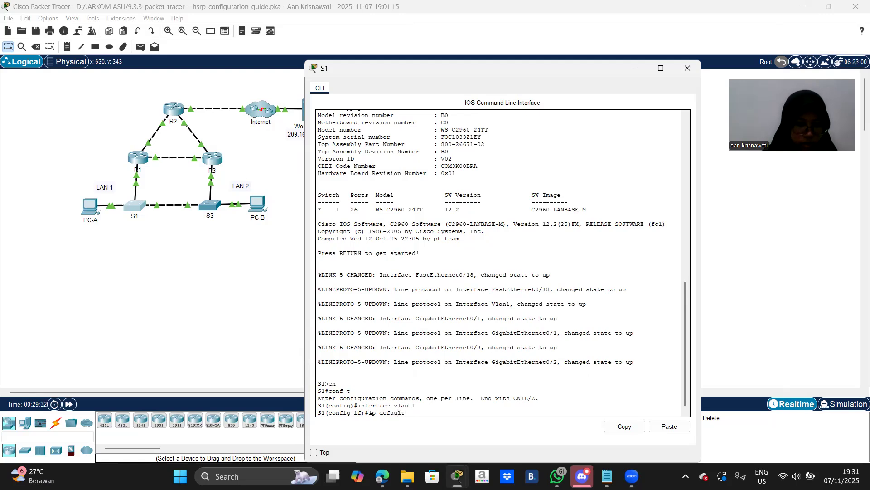
{"action": "type", "text": "-gateway"}
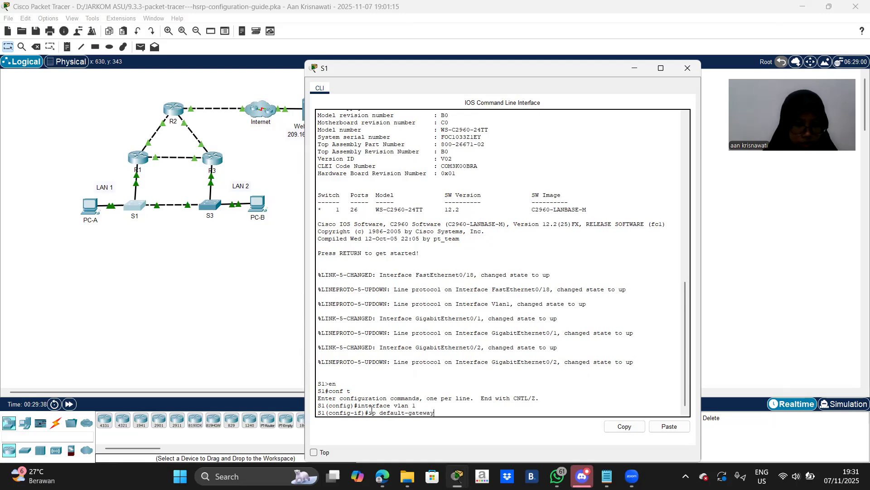
{"action": "type", "text": " 192.16"}
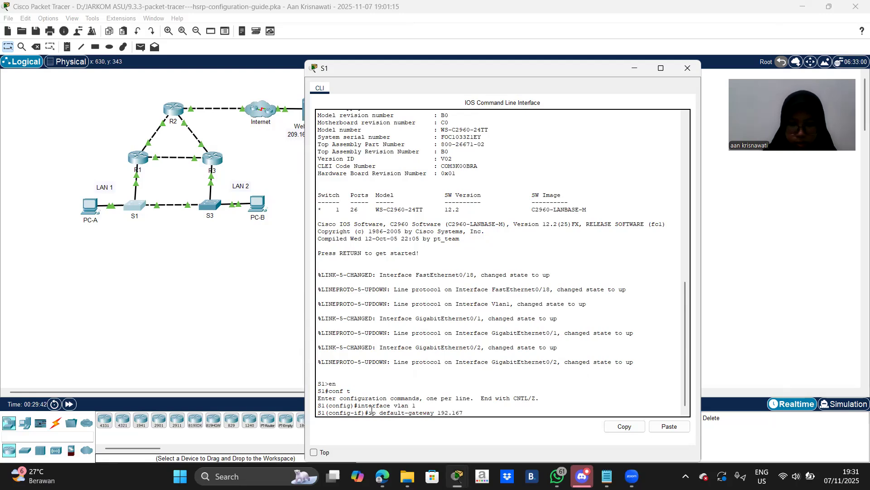
{"action": "type", "text": "8.1.2"}
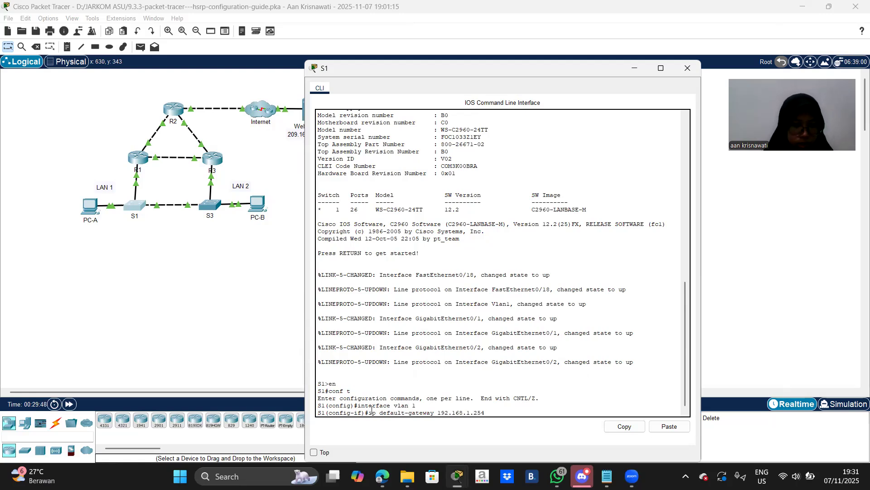
{"action": "type", "text": "54"}
{"action": "key", "text": "Return"}
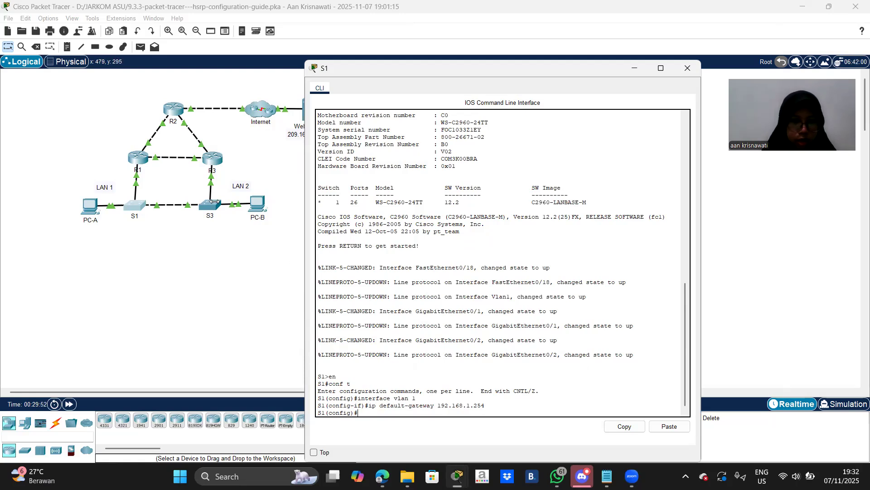
Step: Open S3's CLI and go through privileged EXEC and global configuration mode into interface vlan 1 configuration
{"action": "left_click", "coordinate": [213, 201]}
{"action": "left_click", "coordinate": [213, 202]}
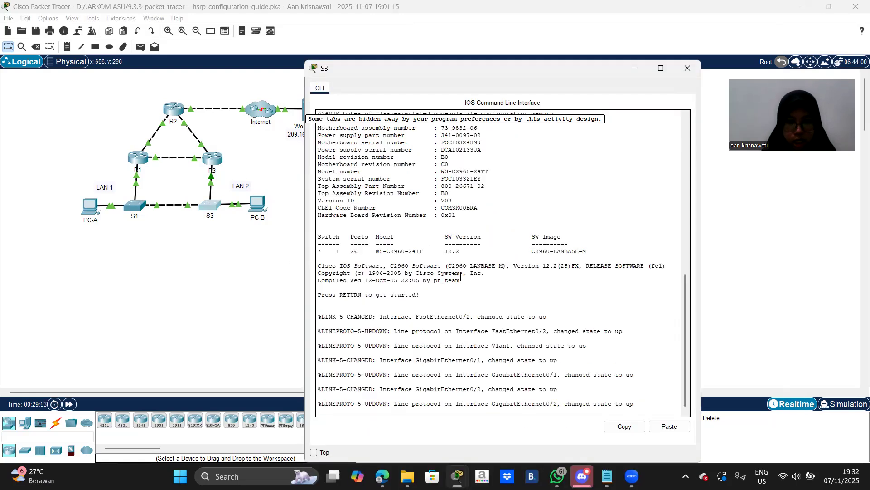
{"action": "key", "text": "Return"}
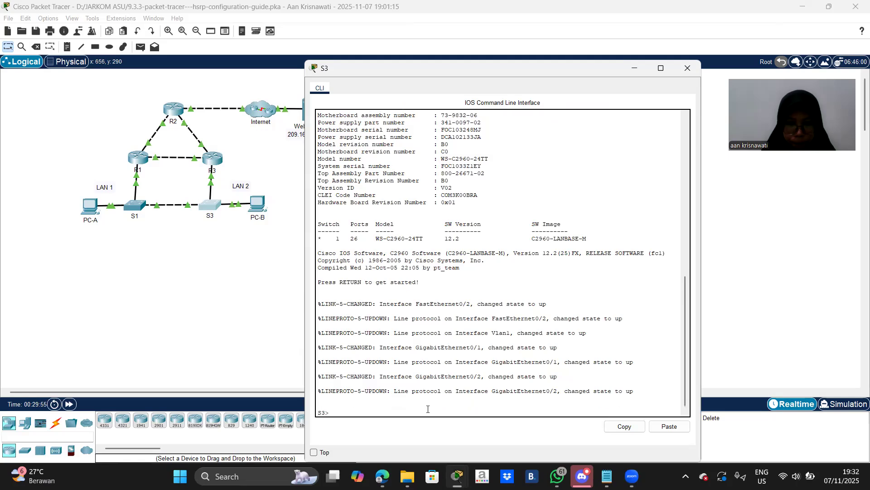
{"action": "type", "text": "en"}
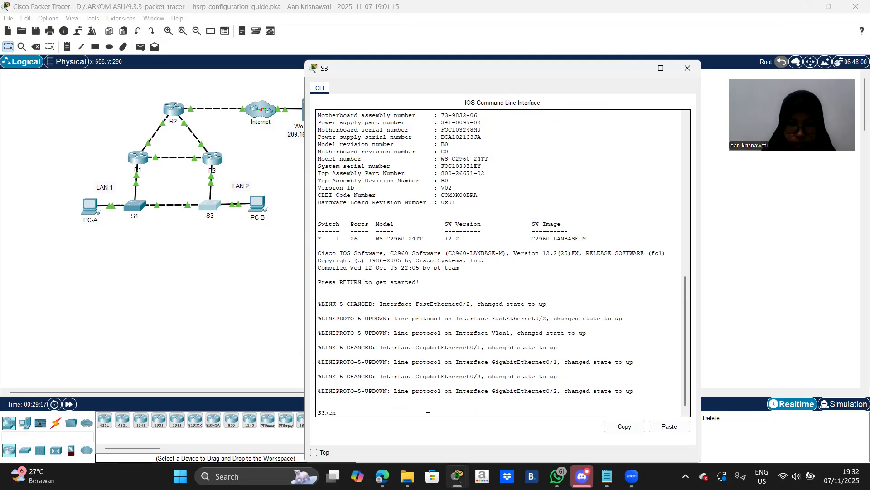
{"action": "key", "text": "Return"}
{"action": "type", "text": "conf"}
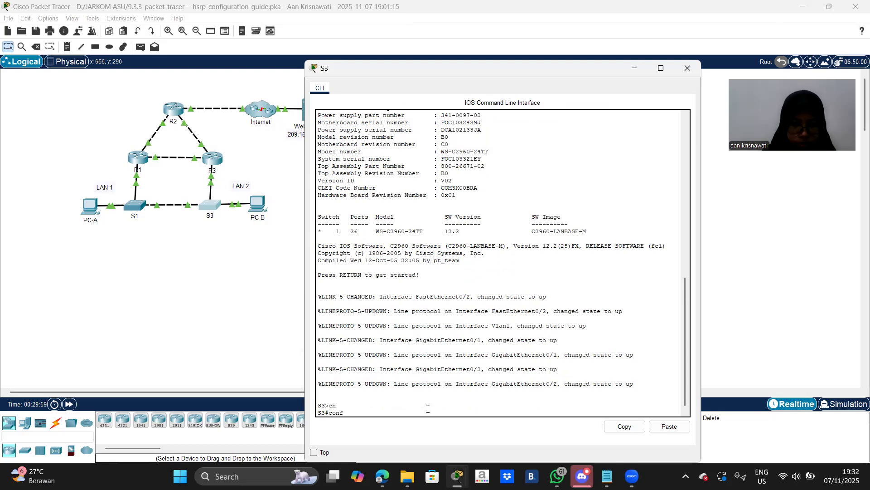
{"action": "type", "text": " t"}
{"action": "key", "text": "Return"}
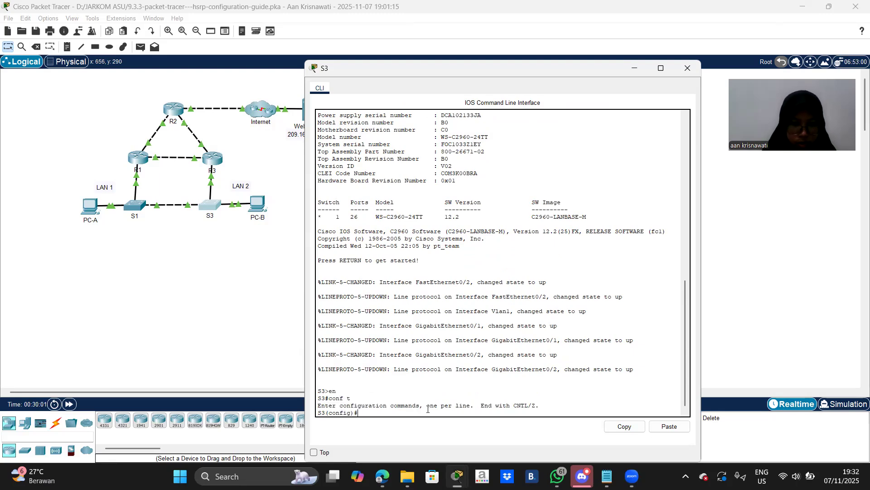
{"action": "type", "text": "interface vlan"}
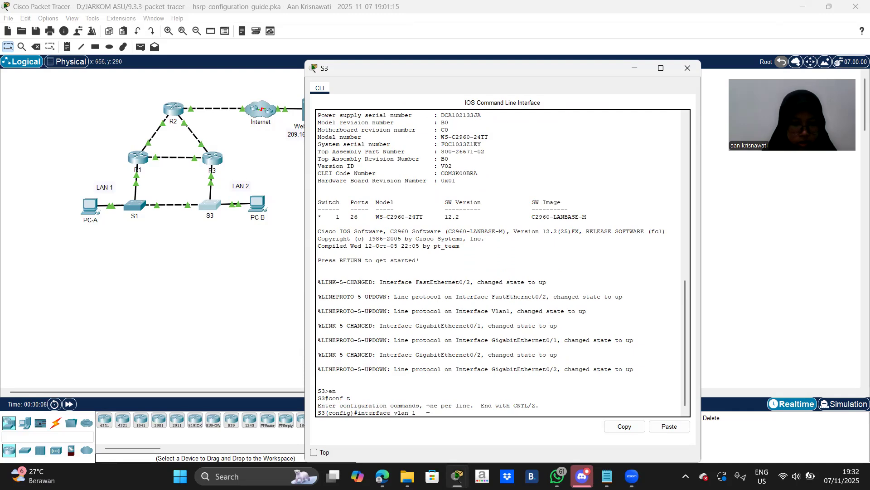
{"action": "type", "text": " 1"}
{"action": "key", "text": "Return"}
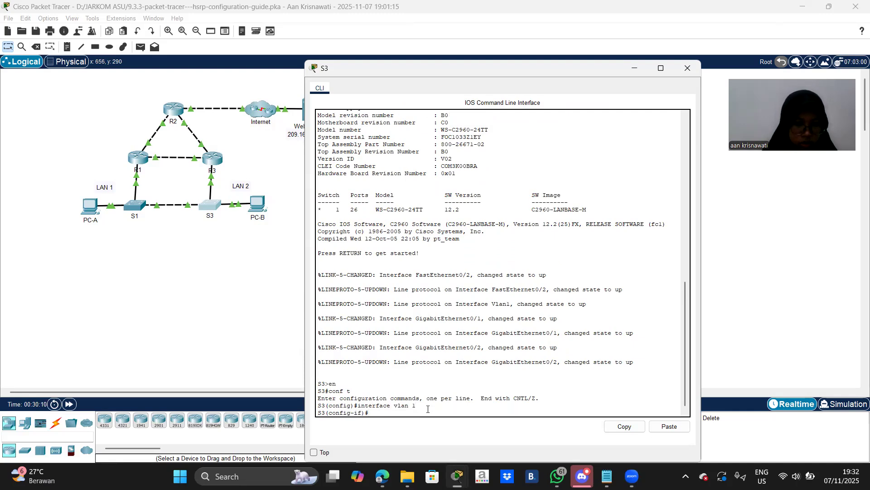
Step: Set S3's default gateway to 192.168.1.254 with the ip default-gateway command
{"action": "type", "text": "ip defa"}
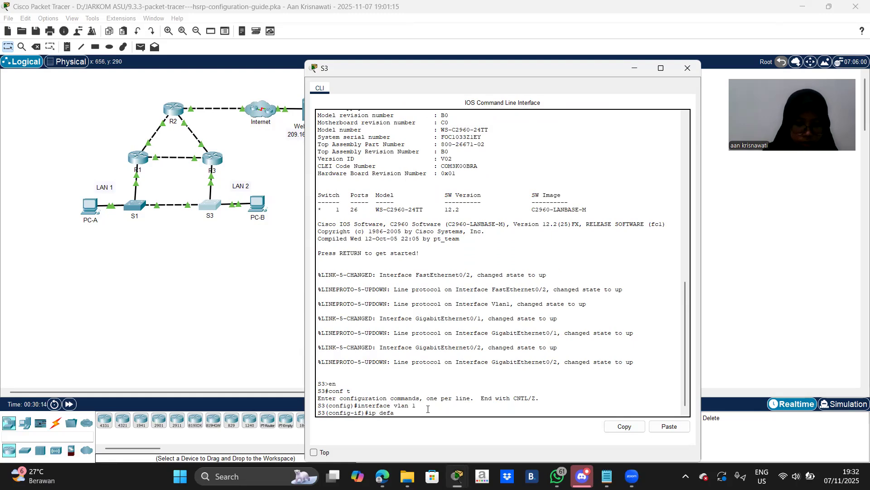
{"action": "type", "text": "ult-gateway 192.168"}
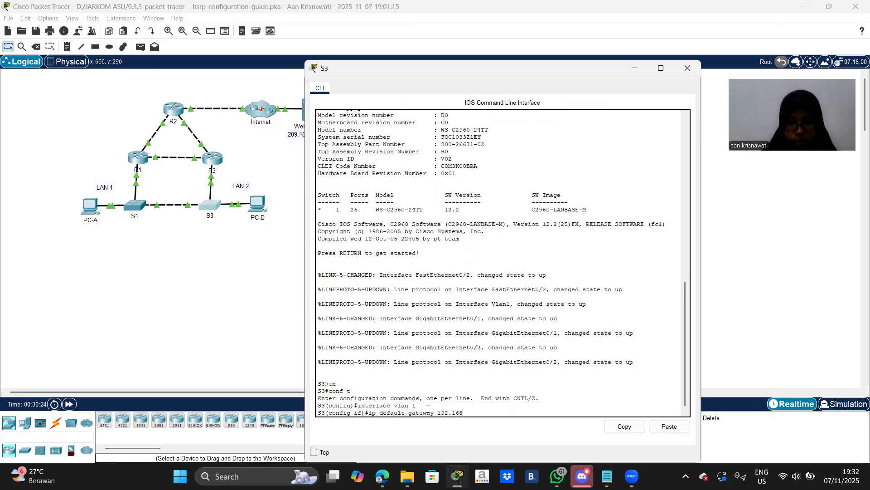
{"action": "type", "text": ".1.254"}
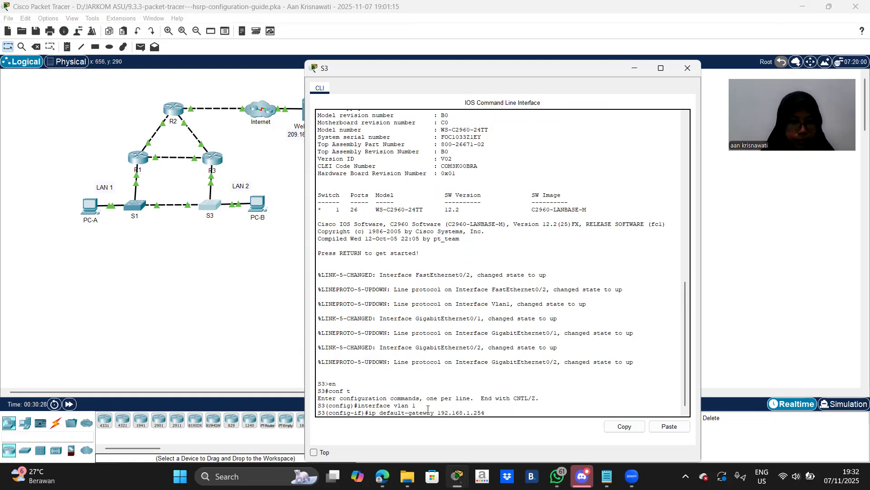
{"action": "key", "text": "Return"}
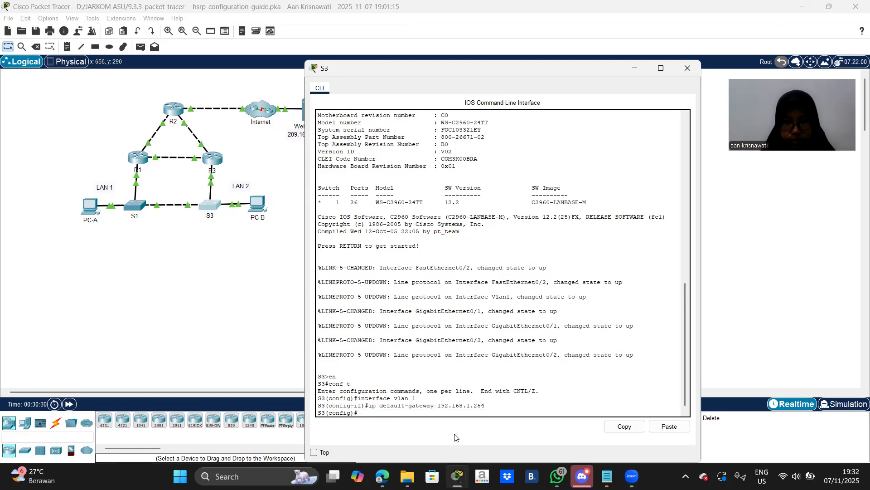
Step: Read the Observe HSRP Operation instructions in the PT Activity window, including breaking and restoring the link to R1, and minimize the window
{"action": "mouse_move", "coordinate": [459, 470]}
{"action": "left_click", "coordinate": [457, 476]}
{"action": "left_click", "coordinate": [518, 419]}
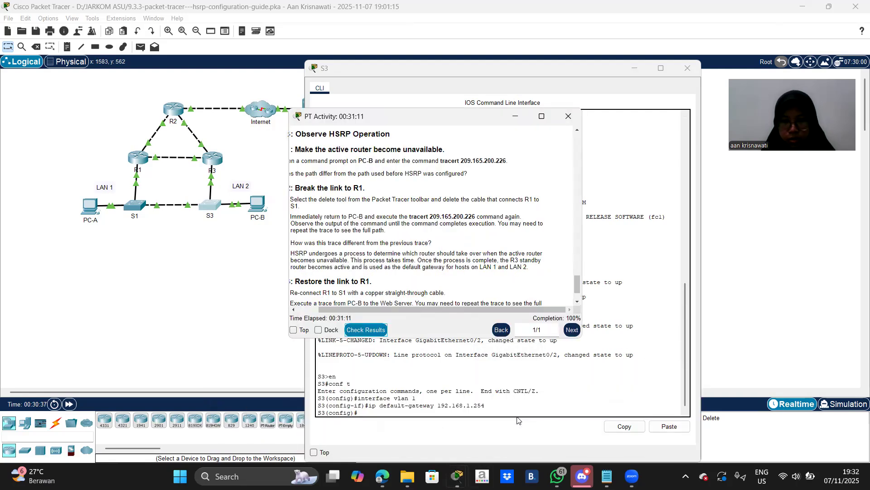
{"action": "scroll", "coordinate": [482, 277], "scroll_direction": "down", "scroll_amount": 1}
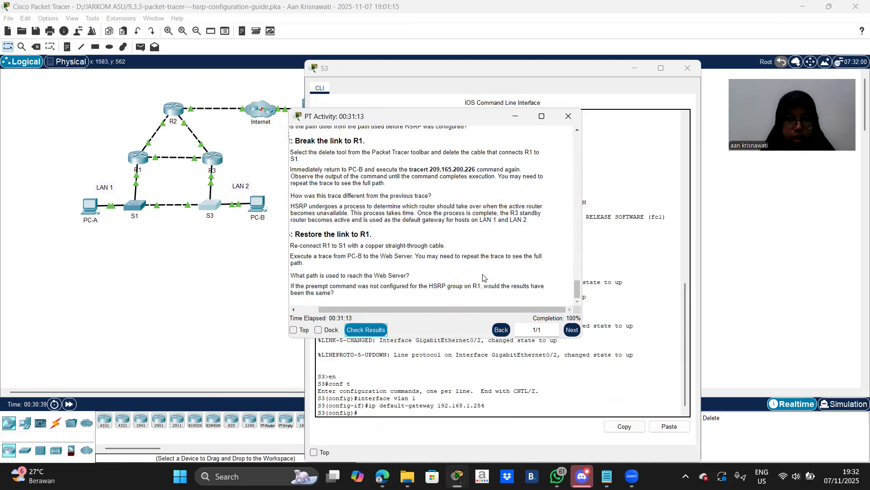
{"action": "left_click", "coordinate": [516, 117]}
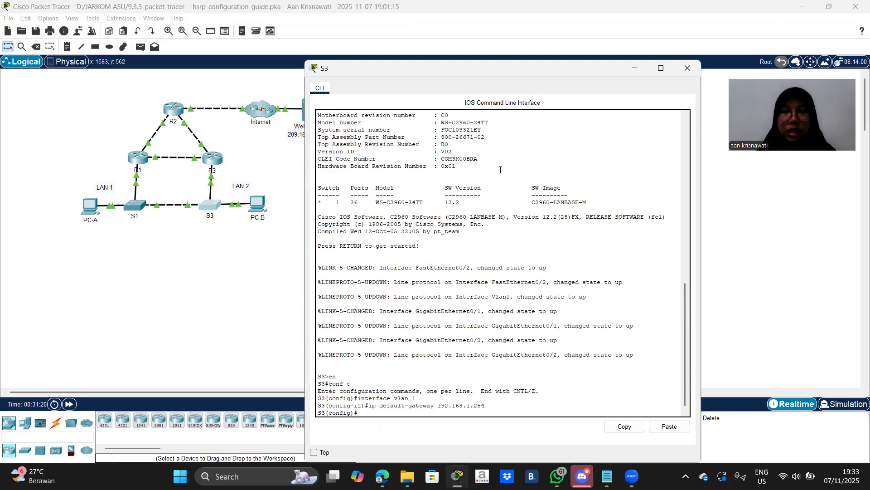
{"action": "left_click", "coordinate": [525, 50]}
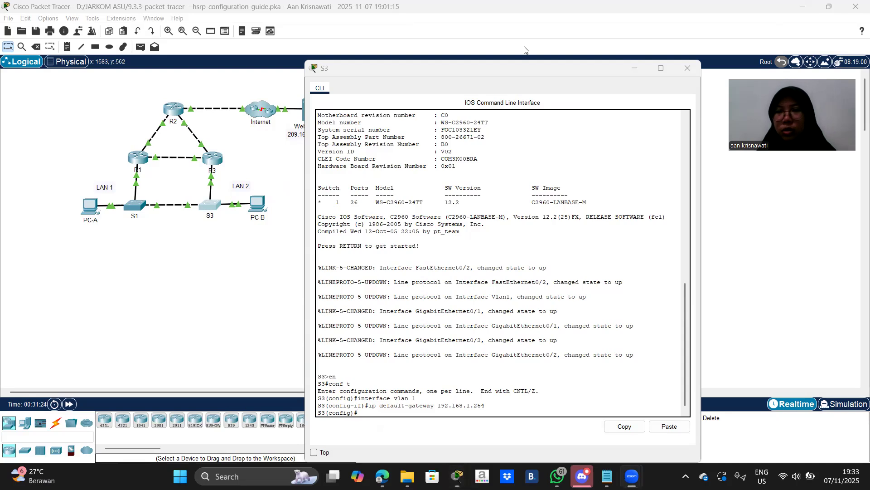